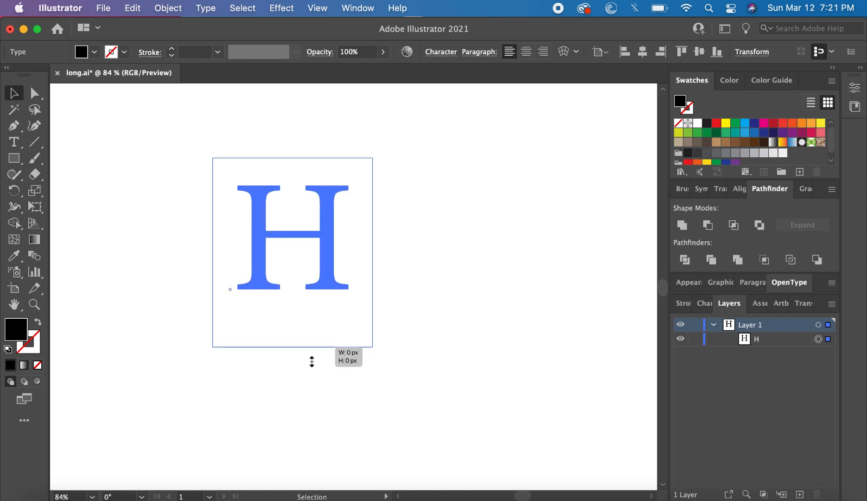
Enlarge and reposition the letter H, and convert it from live text to outlines.
drag(339, 299, 395, 333)
right_click(395, 333)
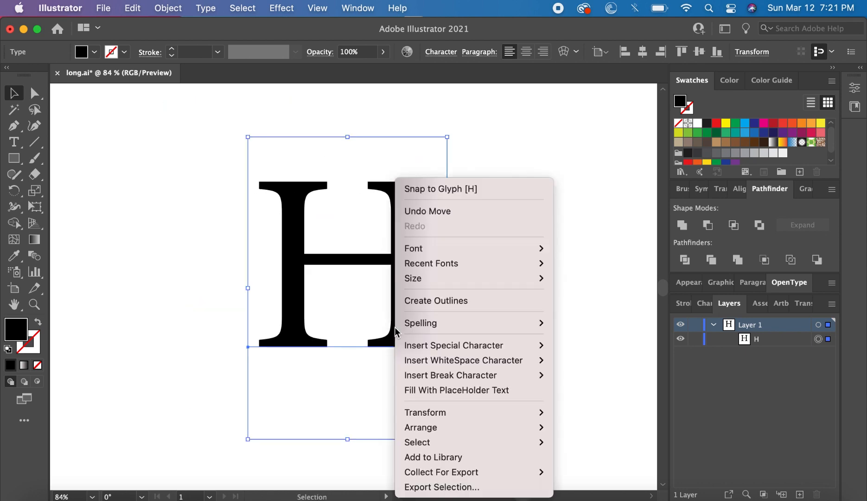
click(429, 302)
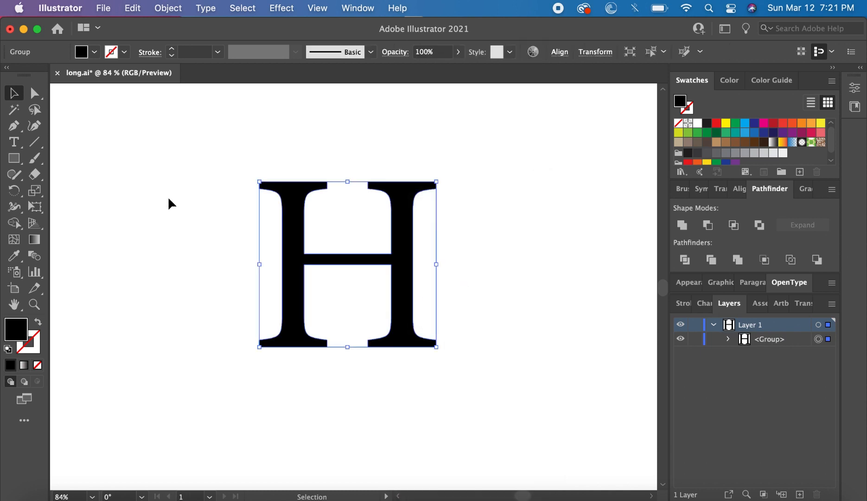
Remove the H's crossbar by drawing a rectangle over it between the stems and subtracting it with Minus Front.
click(20, 159)
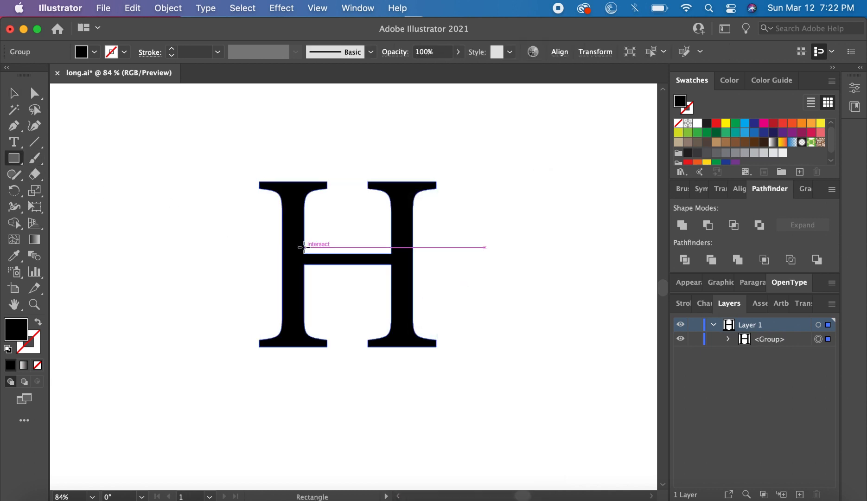
drag(304, 247, 391, 281)
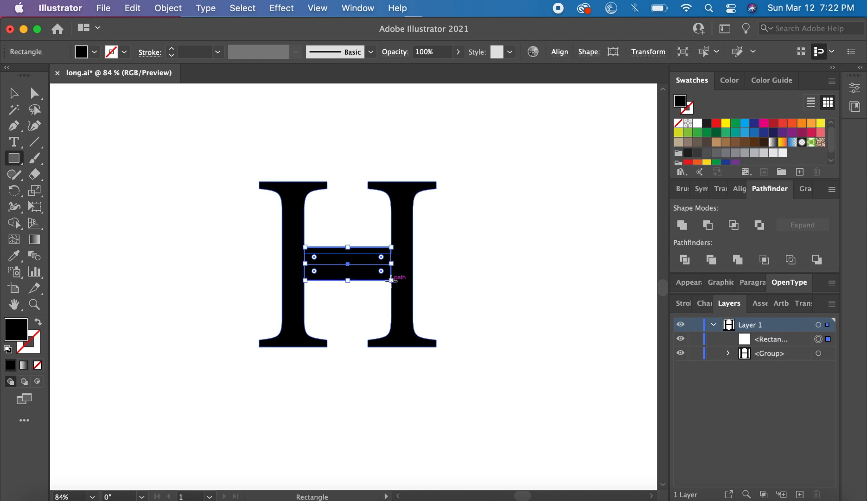
click(14, 93)
drag(182, 149, 455, 361)
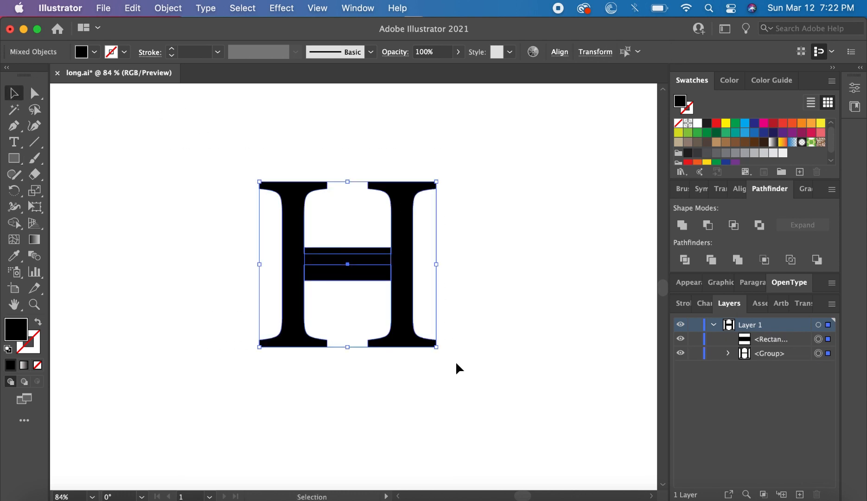
click(708, 225)
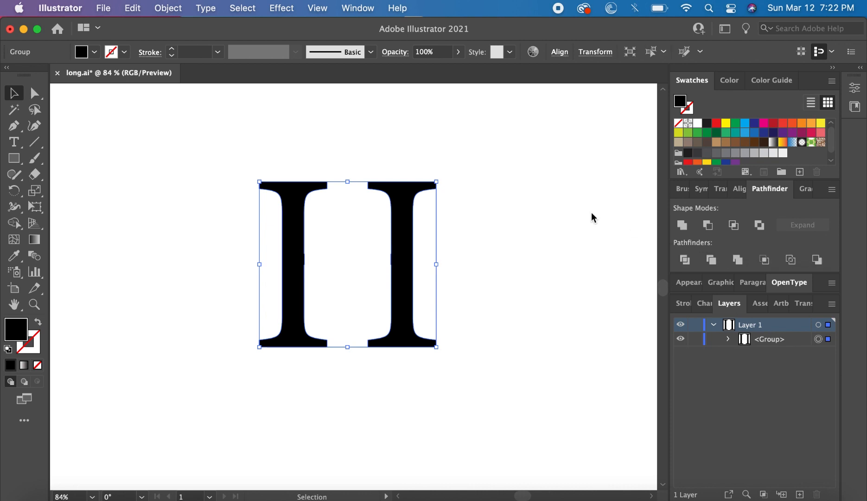
click(499, 216)
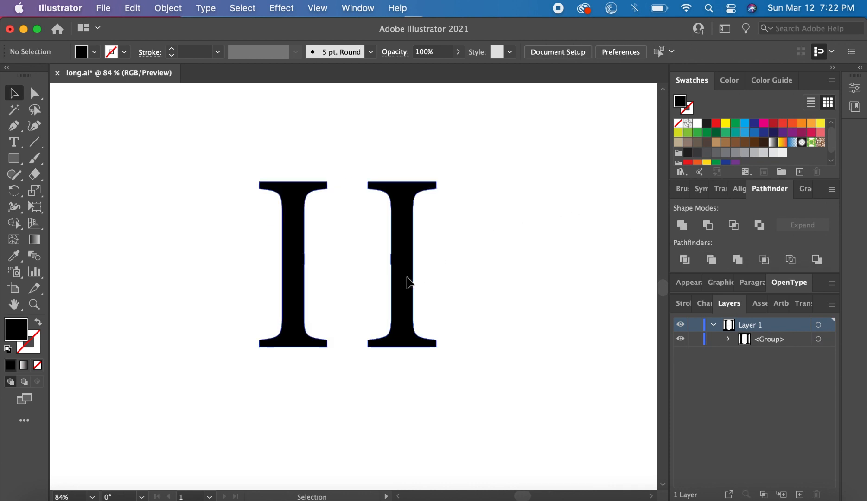
Move the two letter stems up and to the left to free space below them on the canvas.
double_click(406, 283)
click(337, 218)
double_click(471, 288)
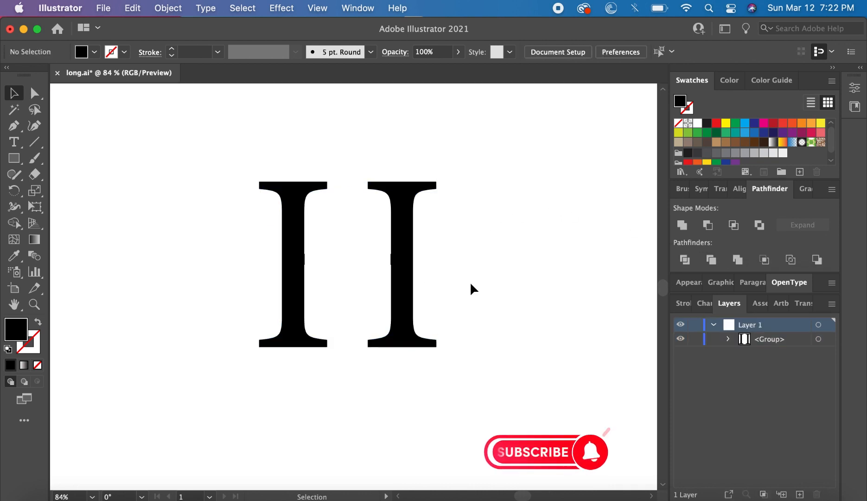
drag(402, 284, 308, 209)
Draw an open S-shaped wave path with three anchor points below the letter stems using the Pen tool.
click(13, 126)
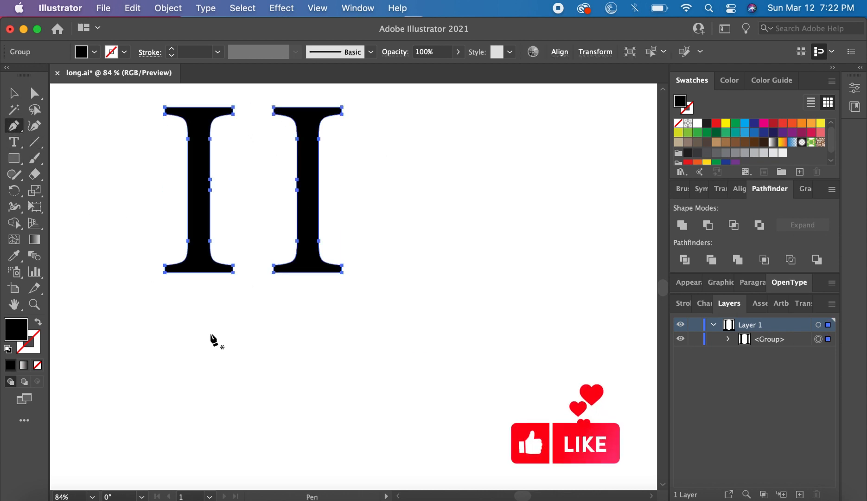
click(348, 365)
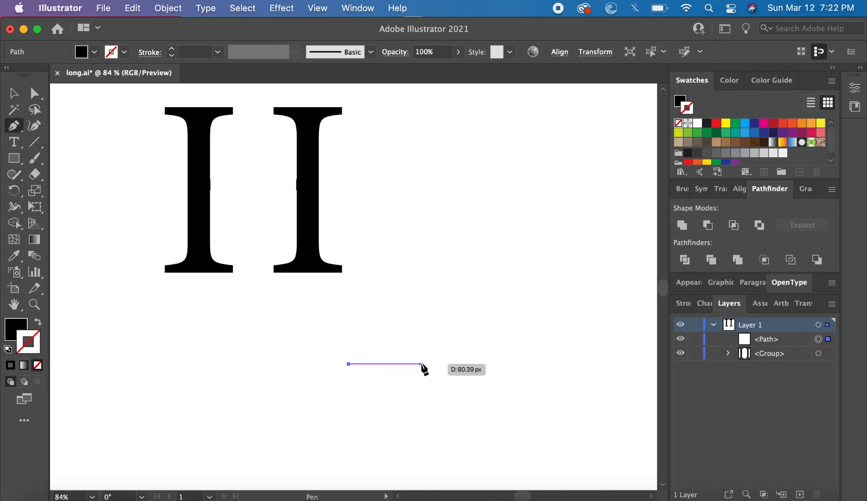
drag(421, 364, 458, 393)
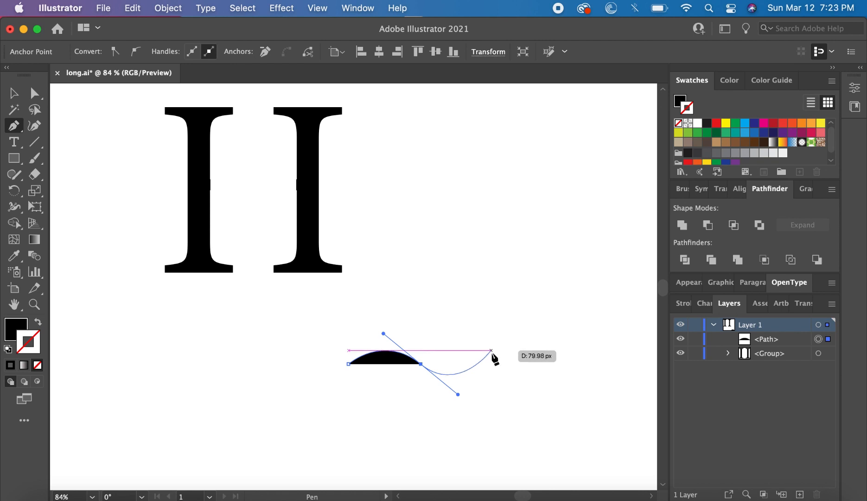
click(492, 351)
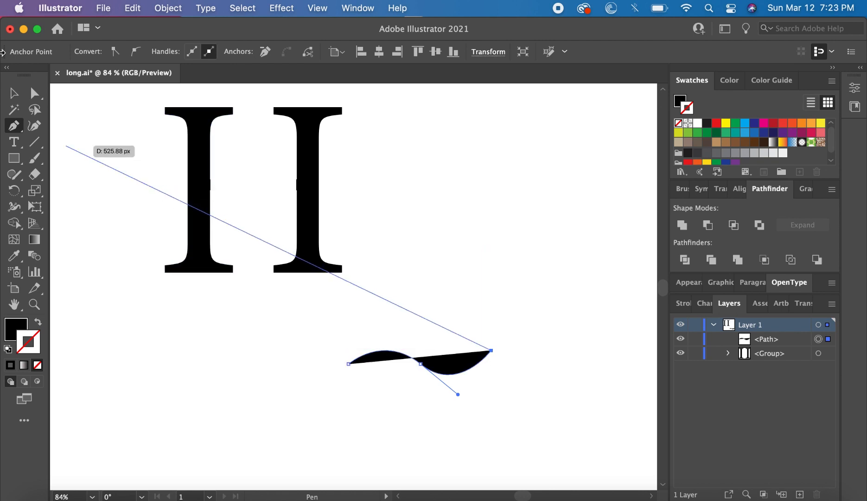
click(15, 93)
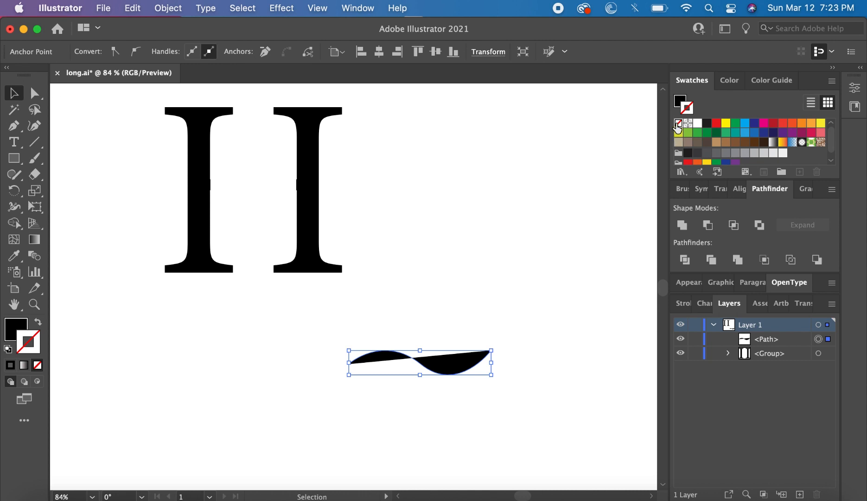
Remove the wave path's fill and give it a black stroke.
click(679, 101)
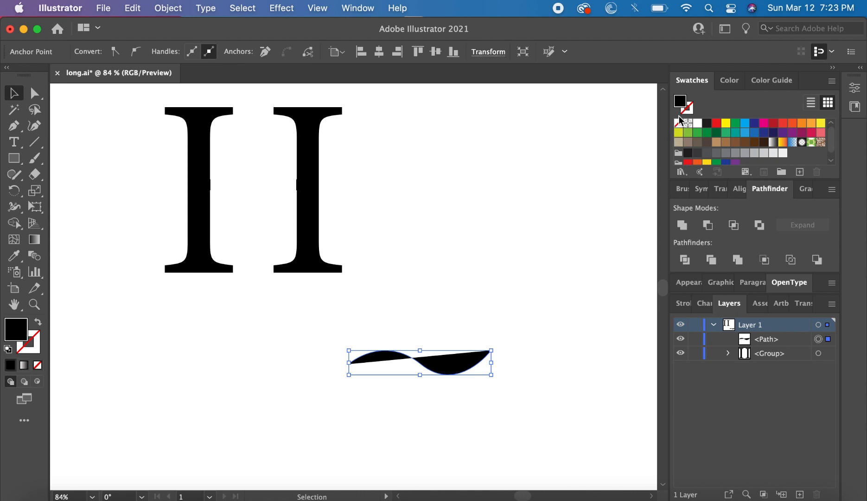
click(679, 123)
click(690, 113)
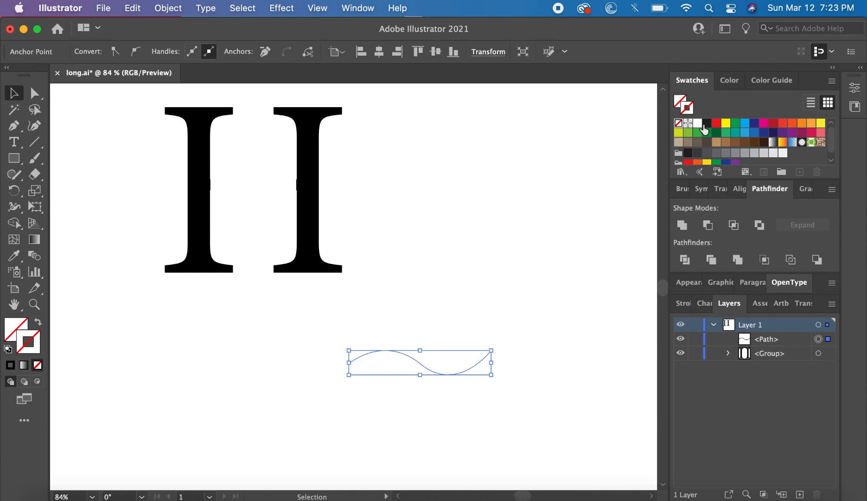
click(707, 123)
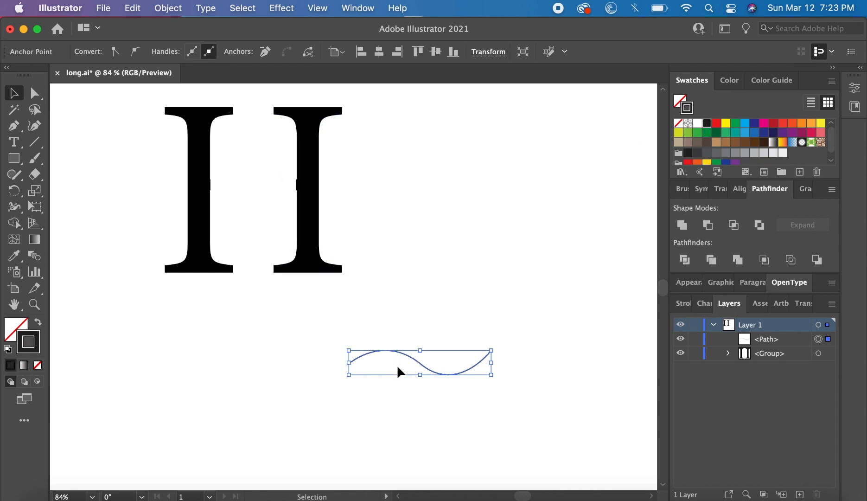
Set the wave's stroke weight to 14 pt and apply the elliptical width profile that tapers at both ends.
click(401, 353)
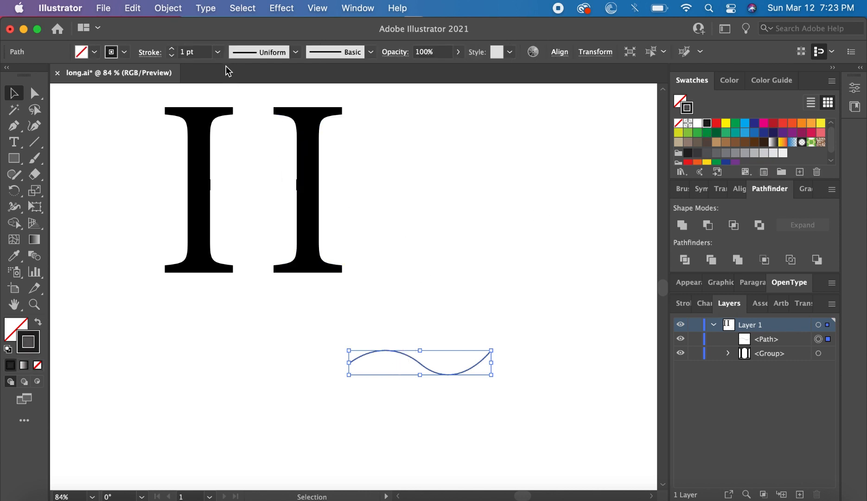
click(217, 52)
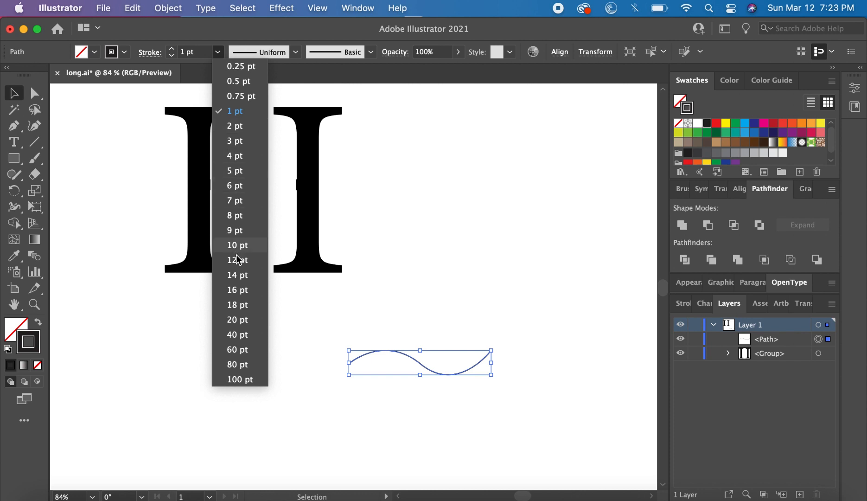
click(237, 273)
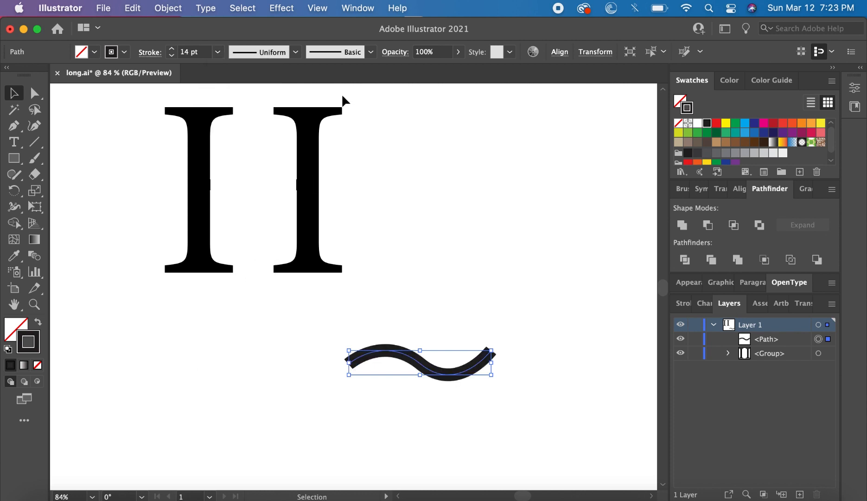
click(294, 58)
click(285, 97)
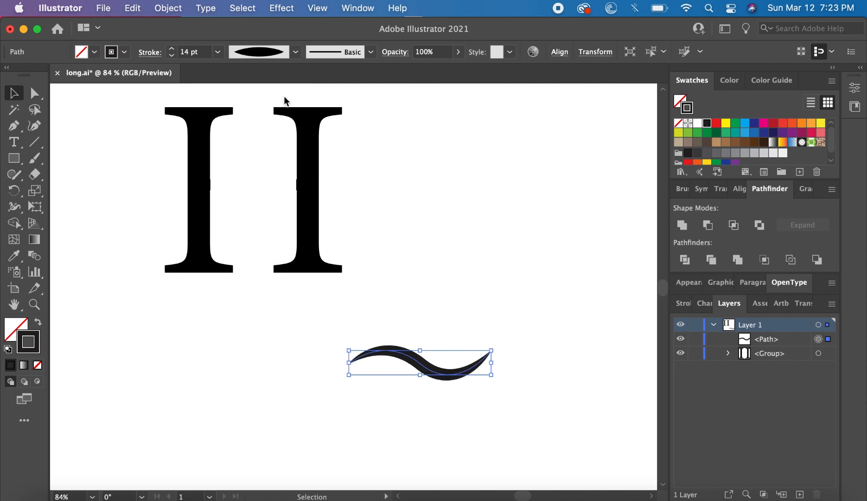
Stretch the wave wider than the two stems, rotate it to rise toward the right, and reposition it below them.
drag(375, 365, 263, 370)
mouse_move(381, 369)
mouse_down()
mouse_move(456, 354)
mouse_move(533, 354)
mouse_move(584, 367)
mouse_up()
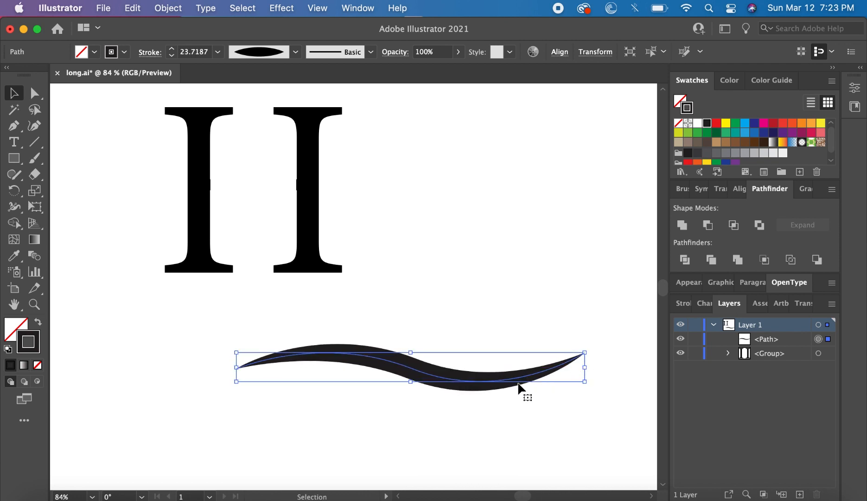
drag(517, 384, 445, 375)
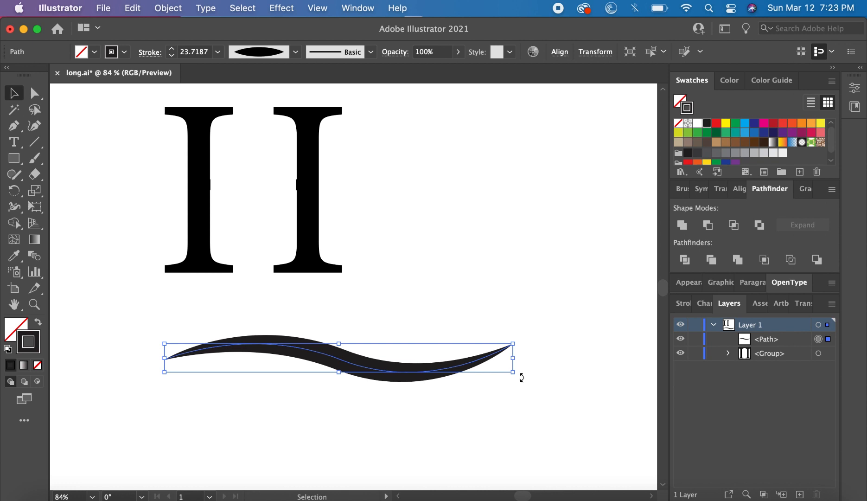
drag(519, 375, 515, 297)
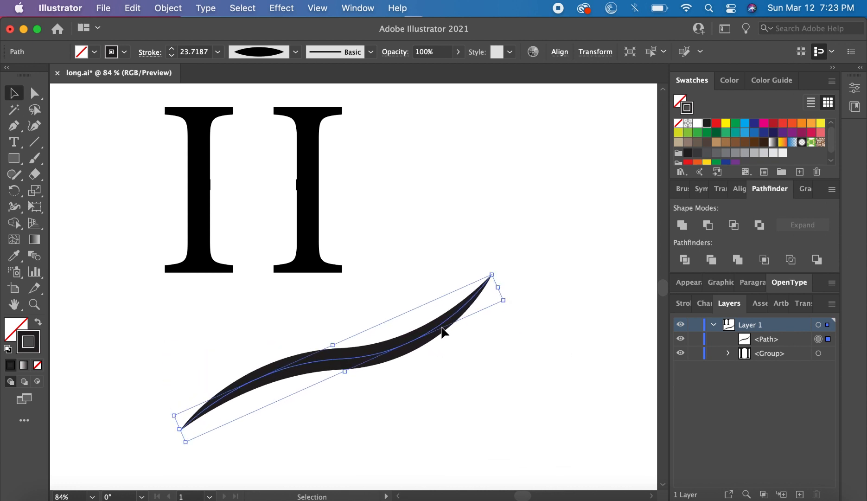
drag(449, 321, 408, 330)
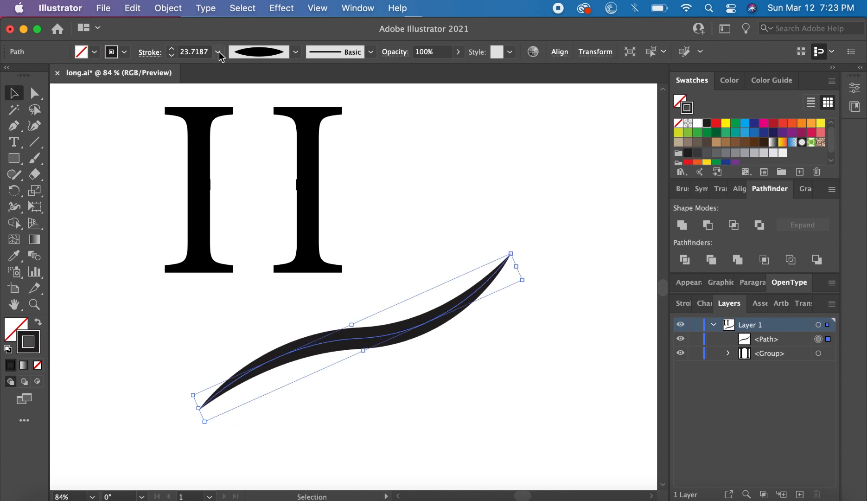
Set the enlarged wave's stroke weight to 18 pt.
click(218, 52)
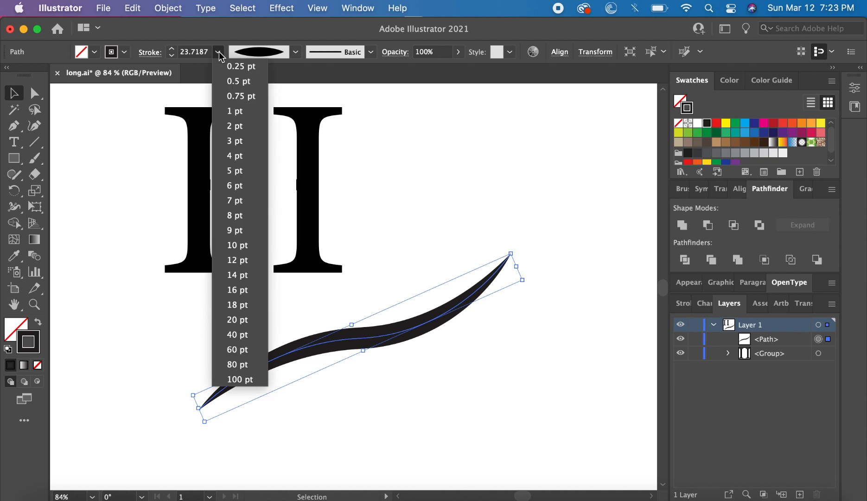
click(238, 275)
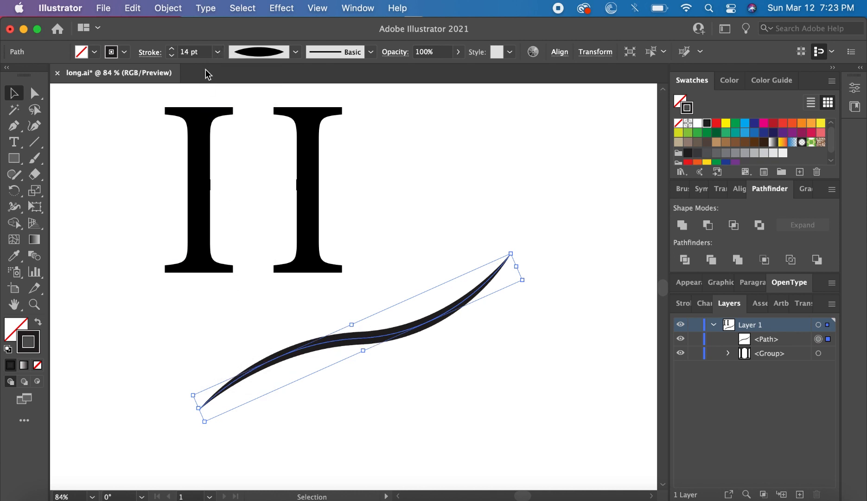
click(218, 52)
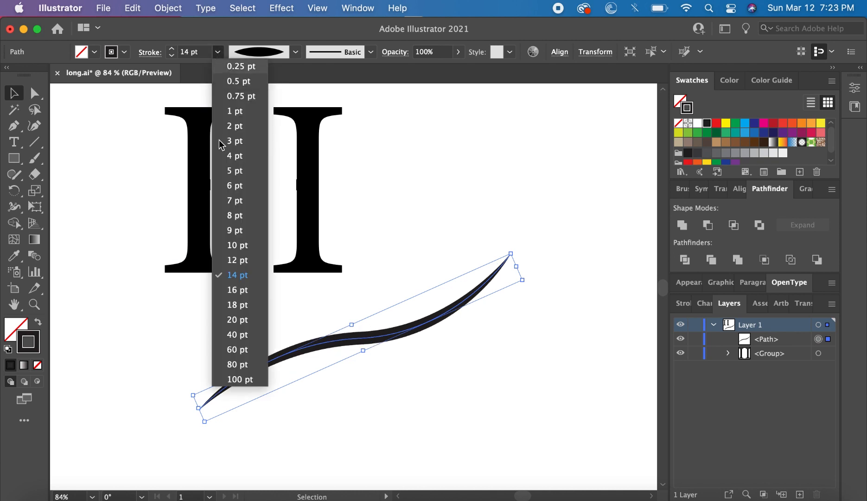
click(234, 304)
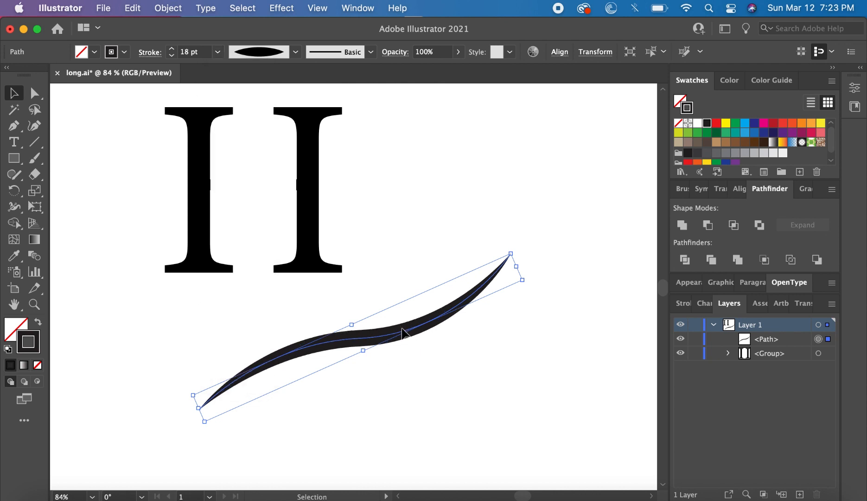
Duplicate the wave downward twice at equal spacing to make three parallel waves.
drag(403, 334, 410, 355)
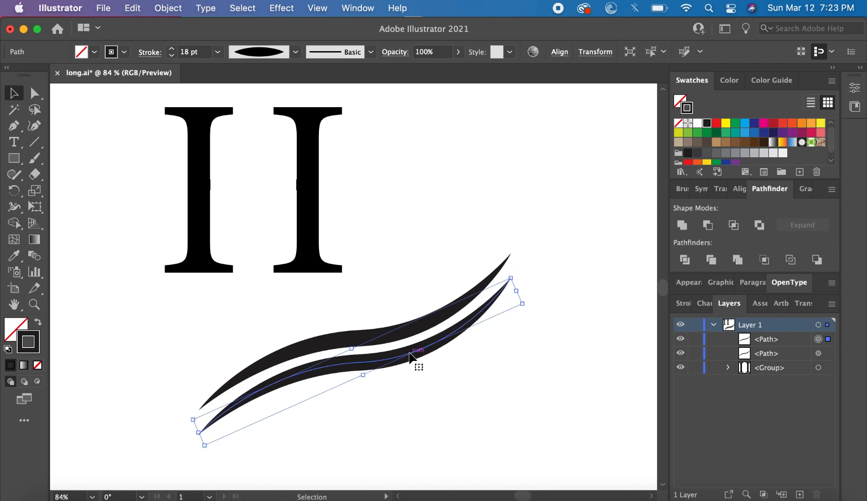
key(super+d)
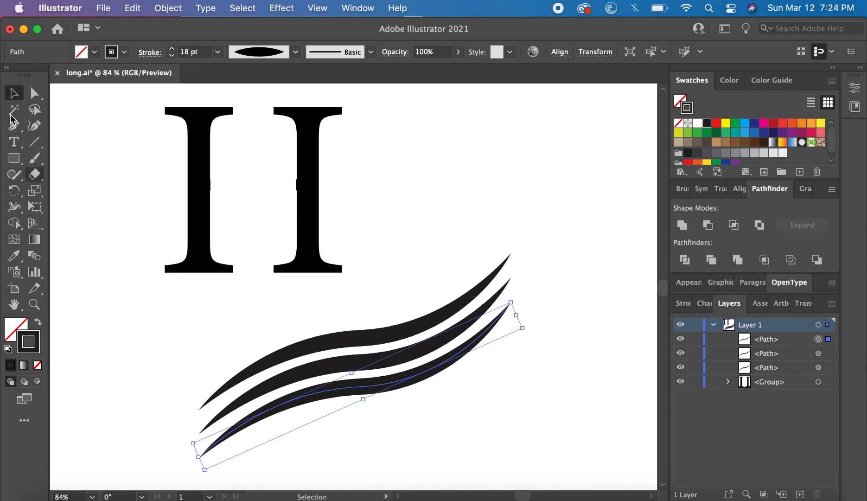
click(133, 330)
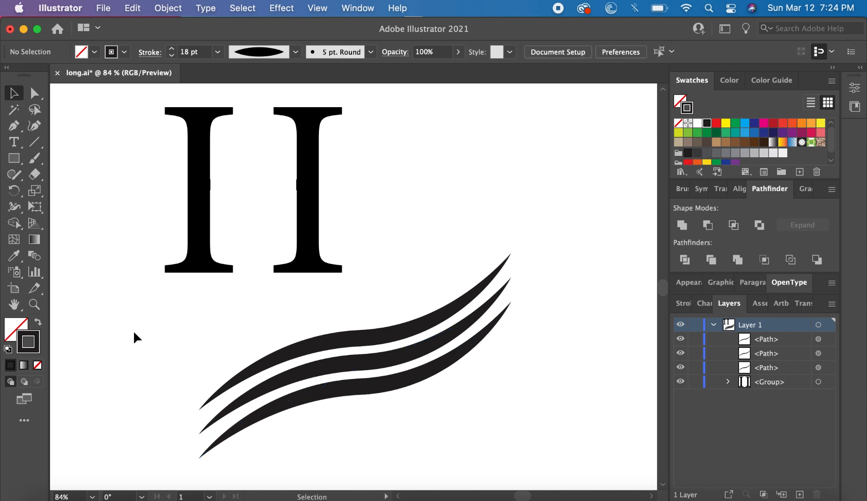
Move the three waves across the middle of the letter stems, and center the combined artwork on the canvas.
mouse_move(243, 309)
mouse_down()
mouse_move(363, 422)
mouse_move(399, 438)
mouse_up()
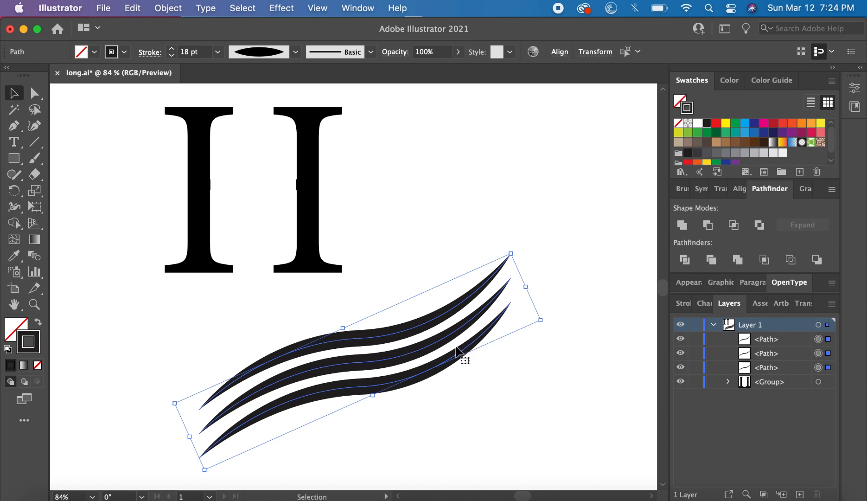
mouse_move(454, 359)
mouse_down()
mouse_move(341, 246)
mouse_move(343, 195)
mouse_move(334, 192)
mouse_up()
mouse_move(125, 94)
mouse_down()
mouse_move(340, 279)
mouse_move(334, 288)
mouse_move(393, 387)
mouse_move(392, 348)
mouse_up()
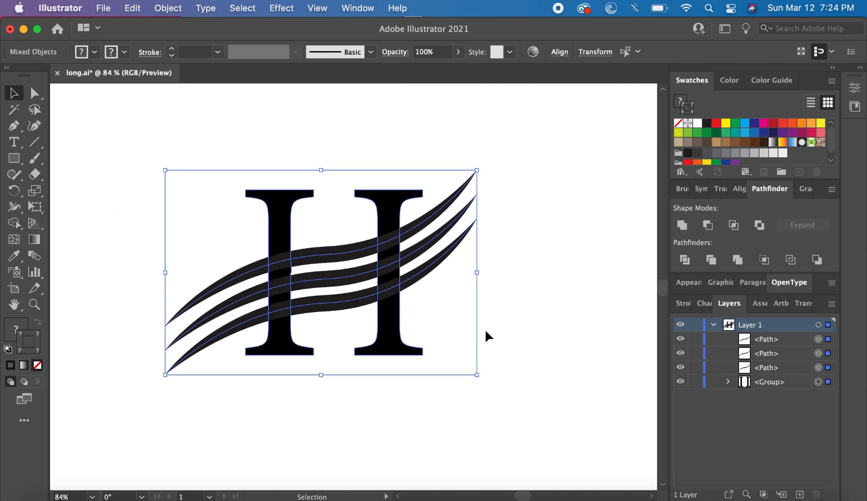
click(485, 328)
Select the three waves, nudge them slightly to the right, and expand their appearance into filled shapes.
click(432, 269)
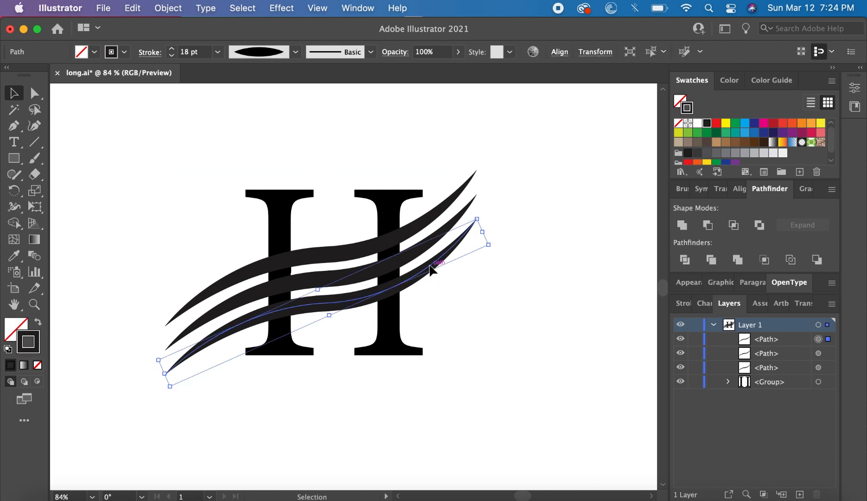
shift+click(430, 232)
shift+click(427, 223)
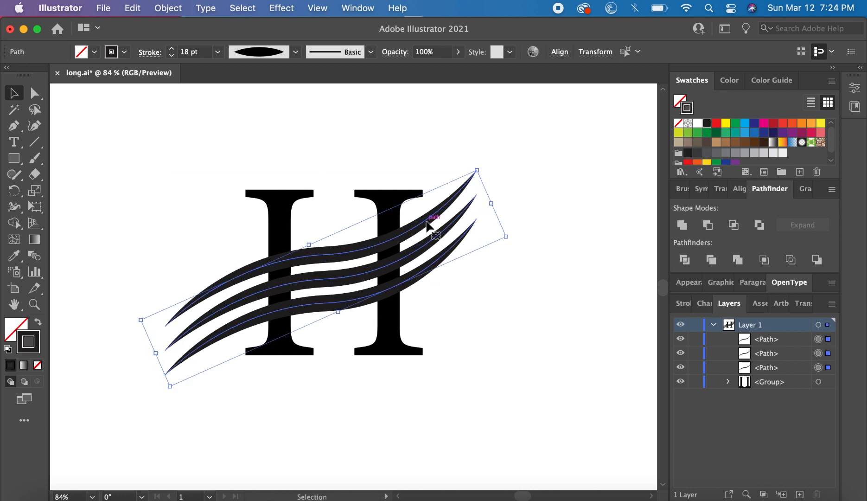
drag(427, 225, 431, 223)
click(168, 8)
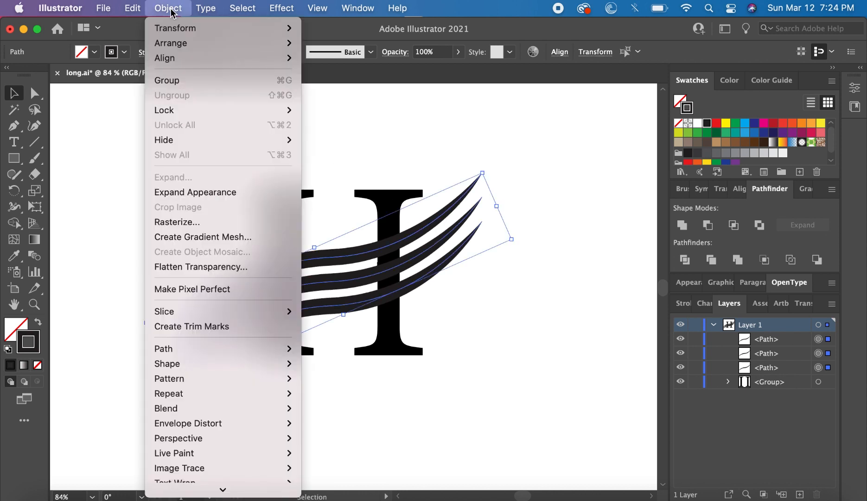
click(188, 192)
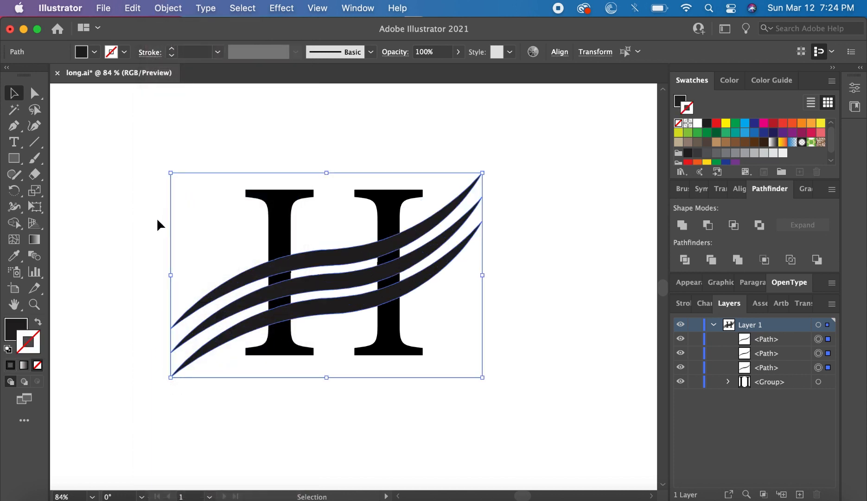
click(133, 219)
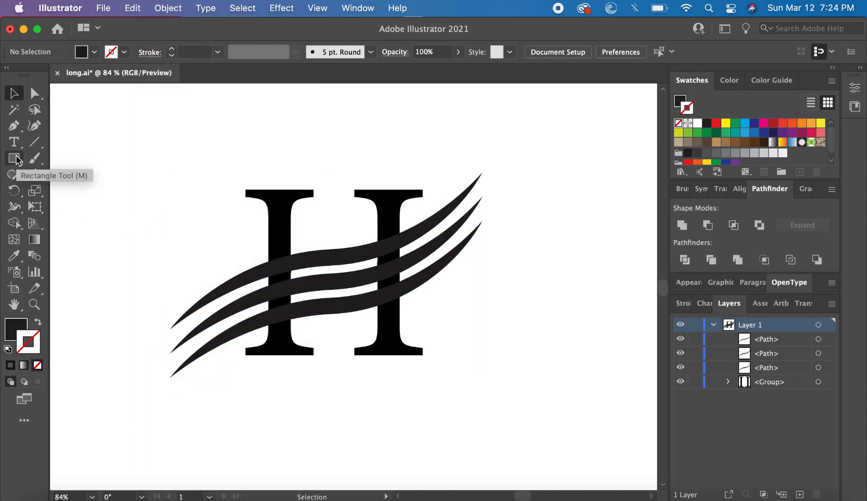
Draw a large circle from the center of the artwork so that it encloses both letter stems.
drag(17, 160, 45, 195)
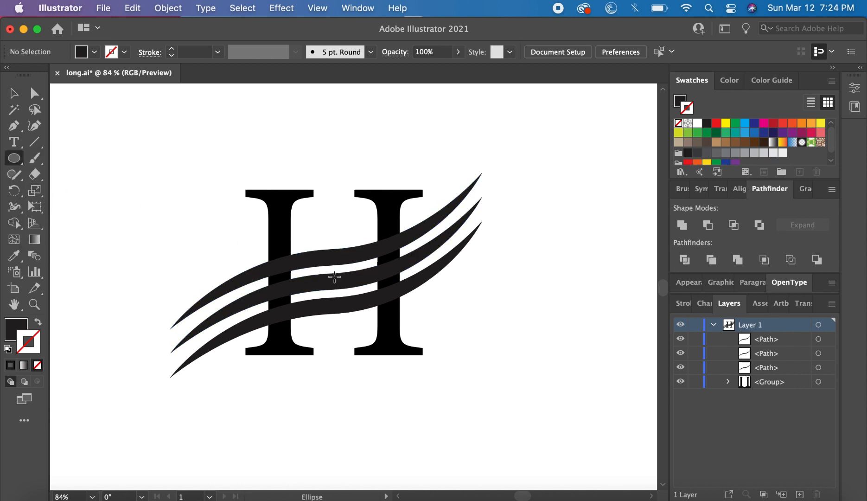
drag(334, 277, 398, 405)
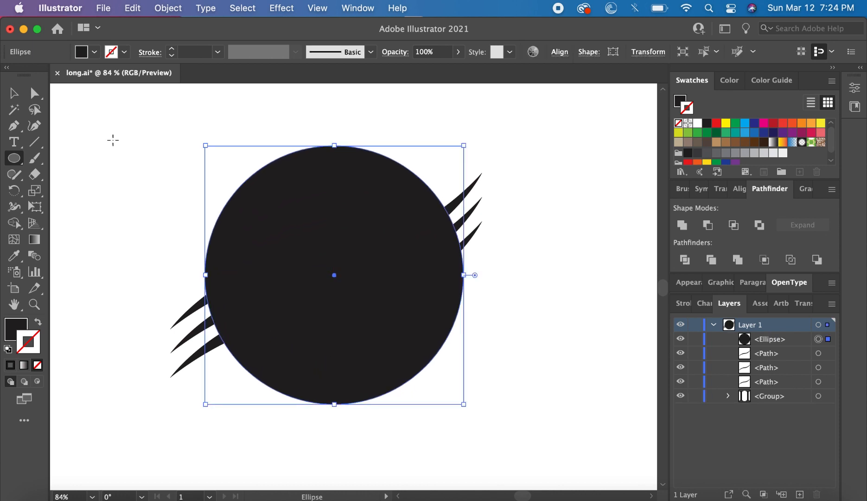
click(14, 94)
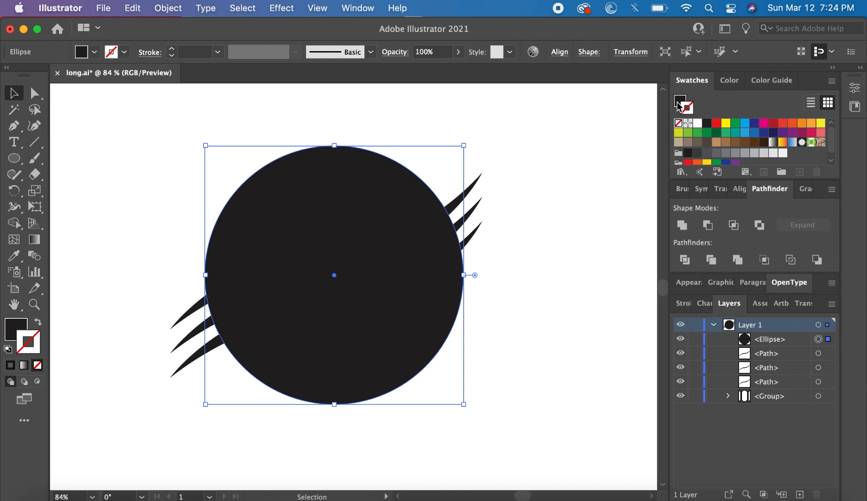
Give the circle no fill and a black 10 pt stroke, and shift it slightly upward to center it on the letter.
click(678, 123)
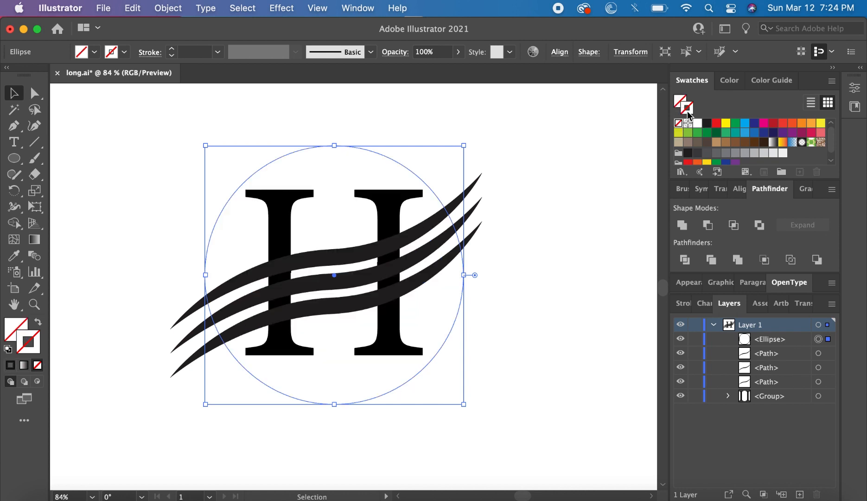
click(706, 124)
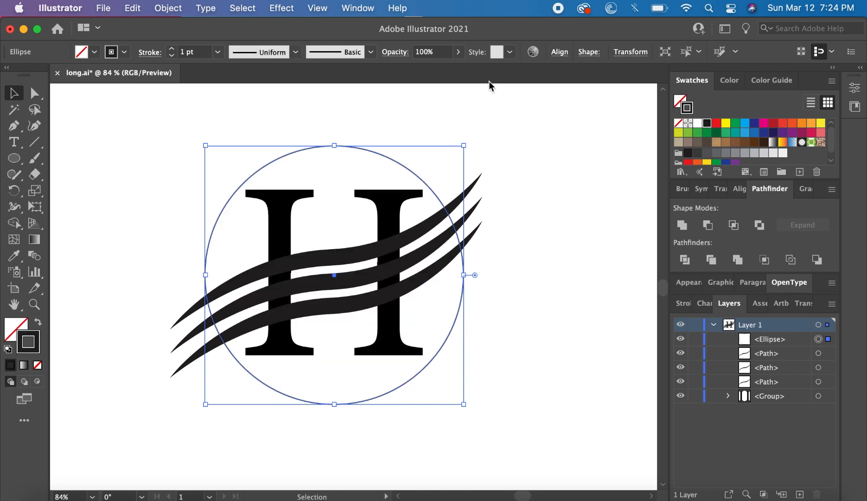
click(220, 54)
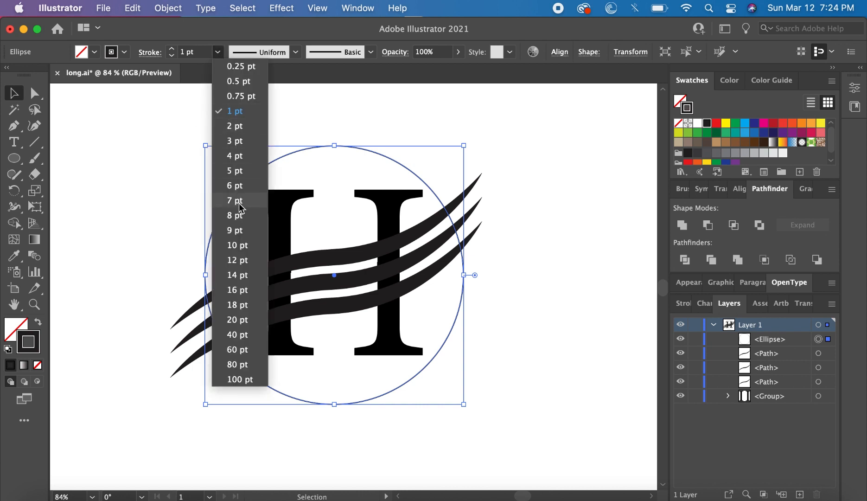
click(237, 245)
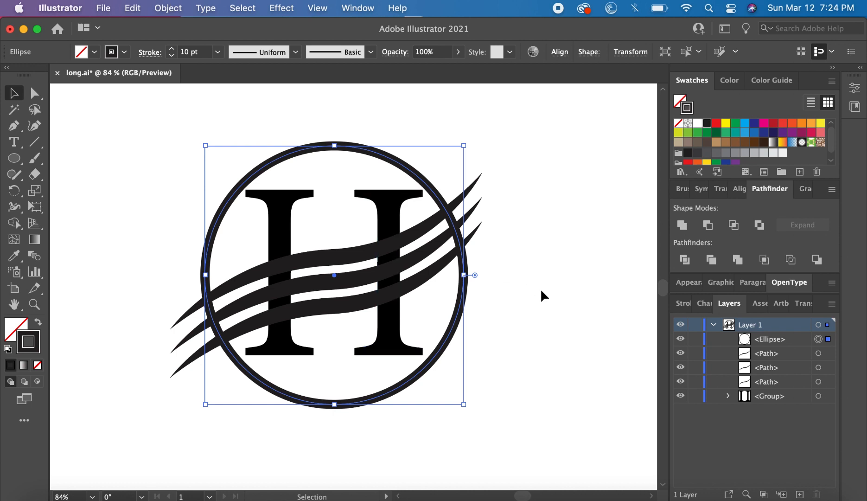
drag(462, 299, 462, 297)
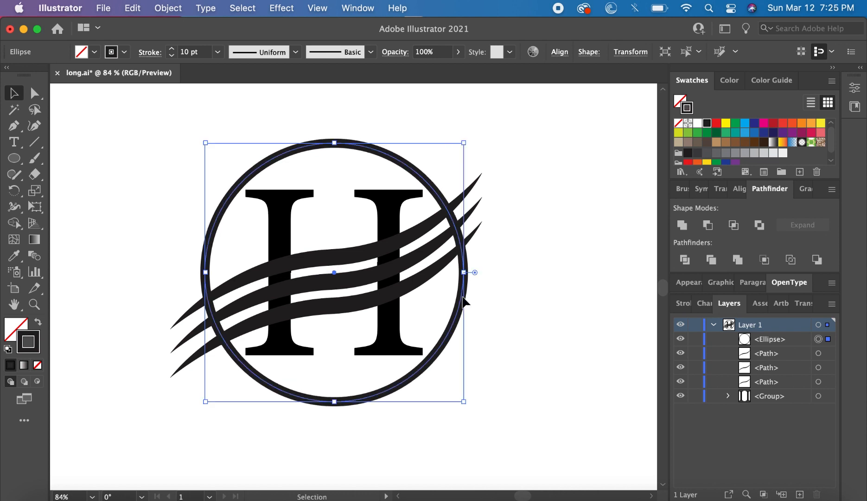
Expand the circle's fill and stroke into a filled ring shape.
click(176, 9)
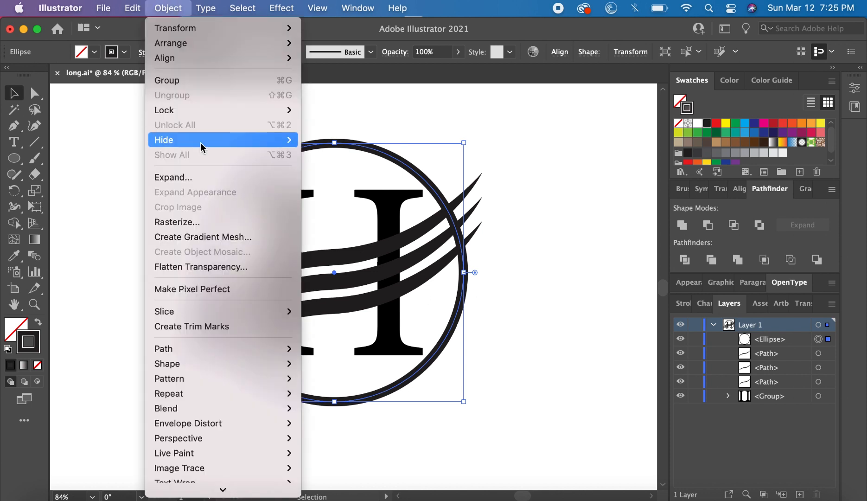
click(199, 178)
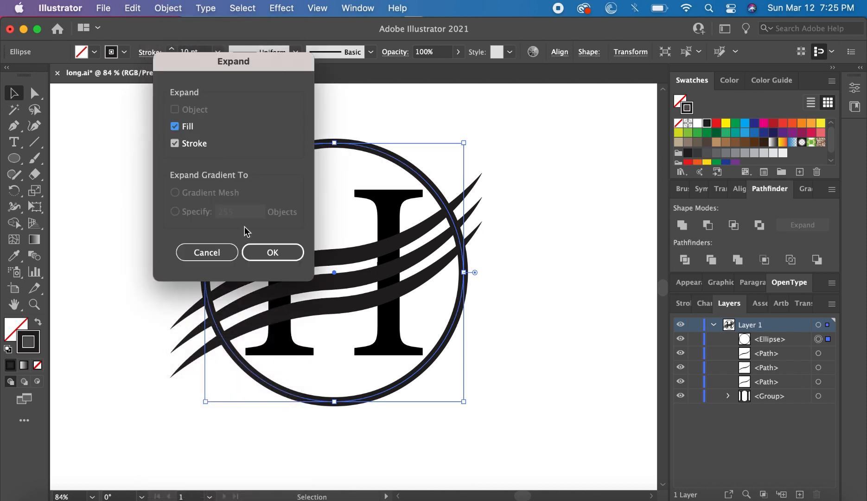
click(266, 255)
click(564, 341)
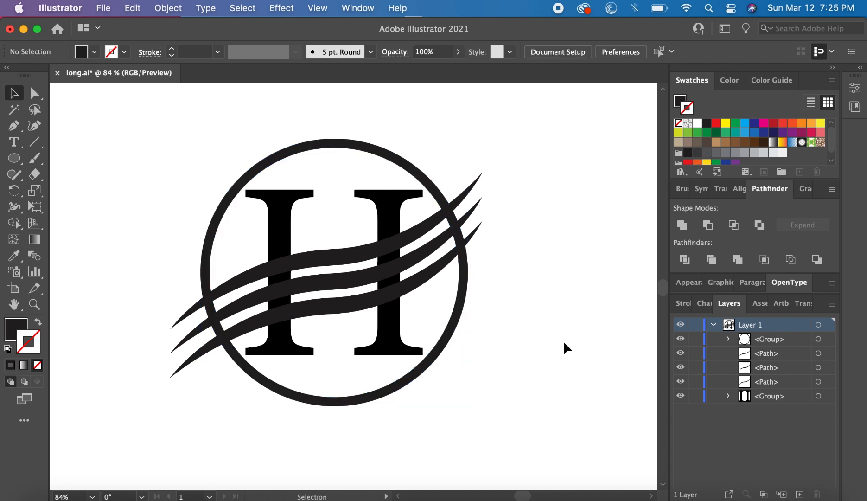
Select the three waves, enlarge them proportionally, and reposition them so both ends extend evenly beyond the ring.
click(426, 281)
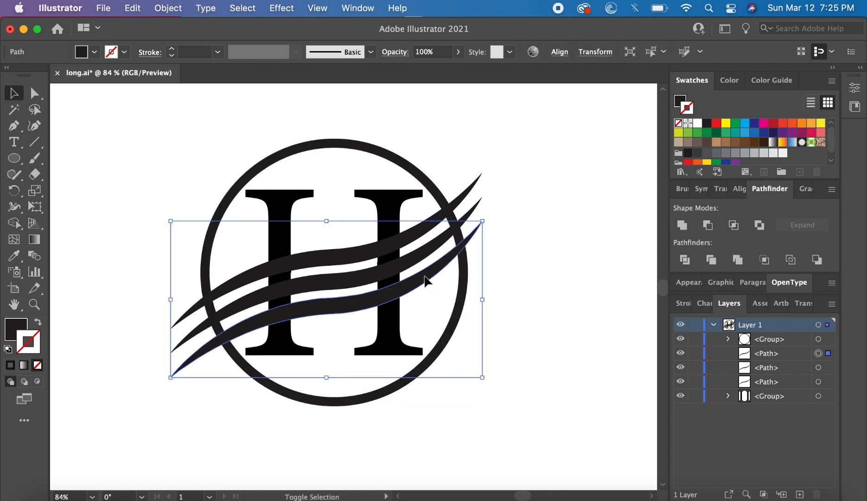
shift+click(412, 253)
shift+click(407, 240)
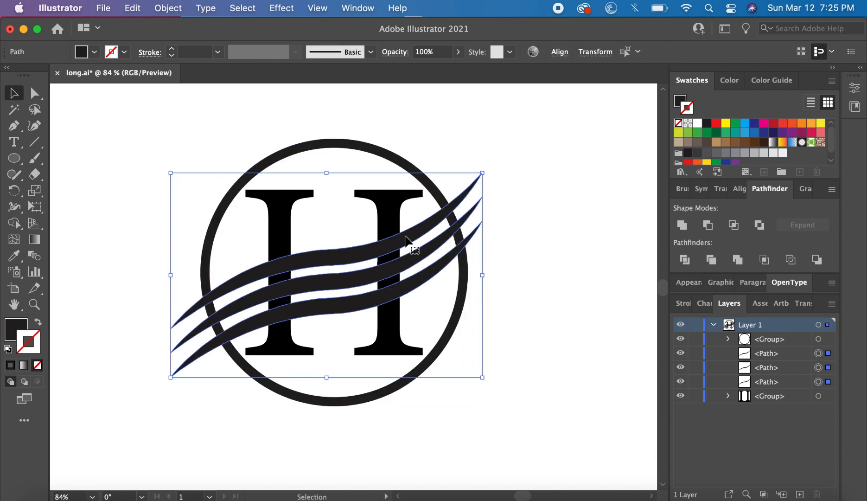
drag(484, 275, 499, 270)
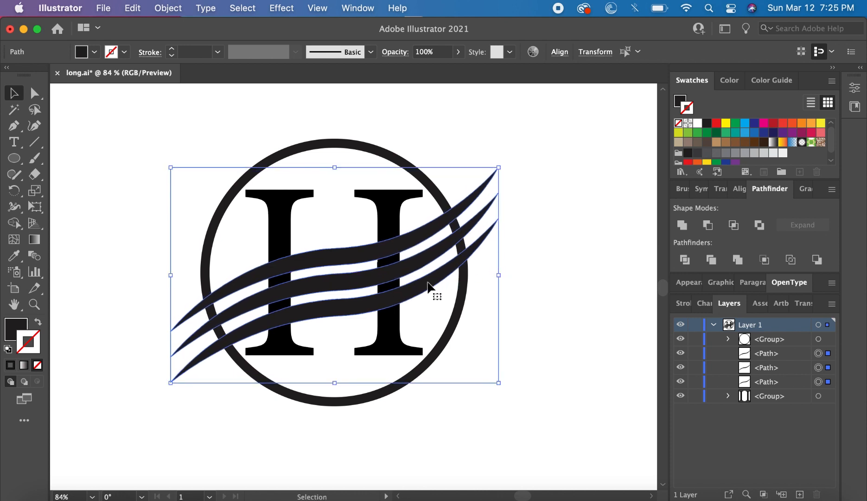
drag(430, 290, 427, 282)
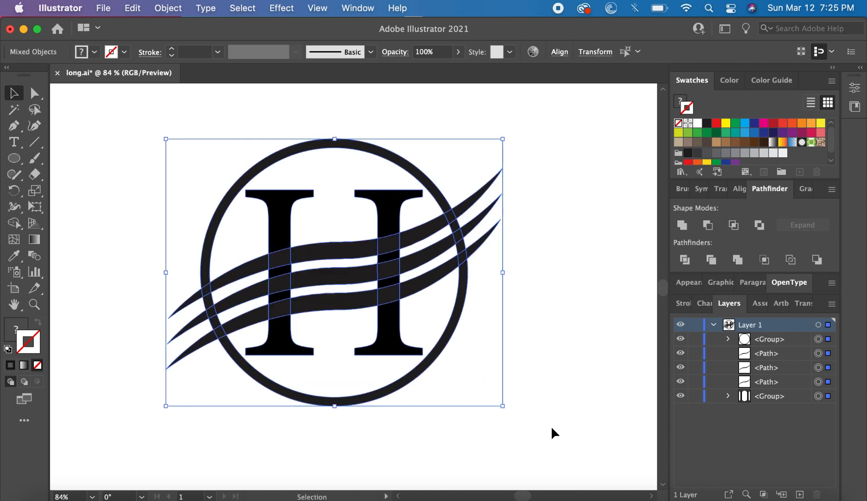
Remove the lowest wave's segments to the left of the left stem and between the two stems with Shape Builder.
click(15, 225)
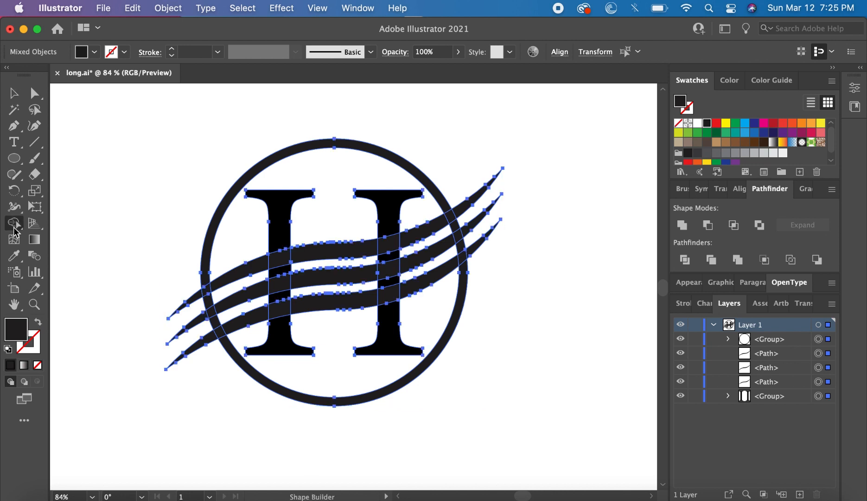
alt+click(251, 325)
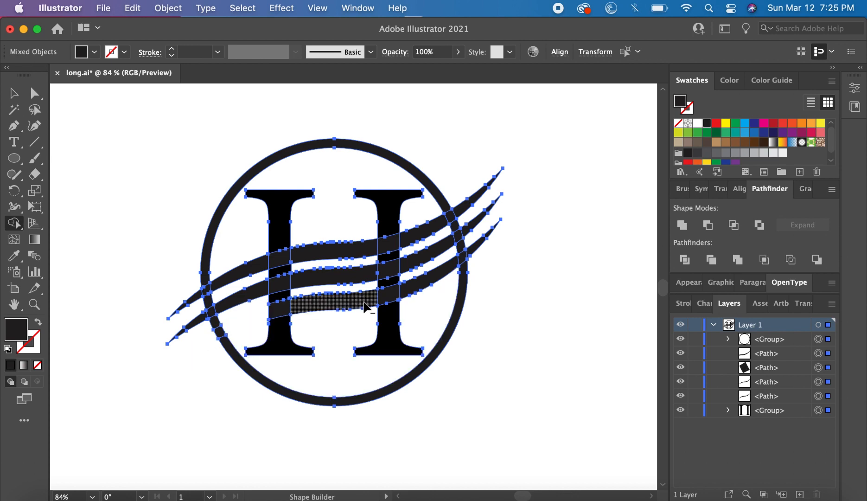
alt+click(349, 307)
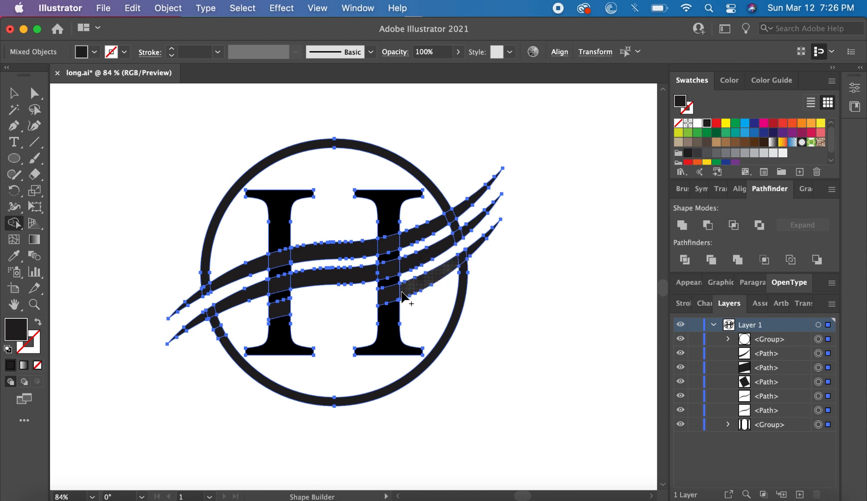
click(13, 94)
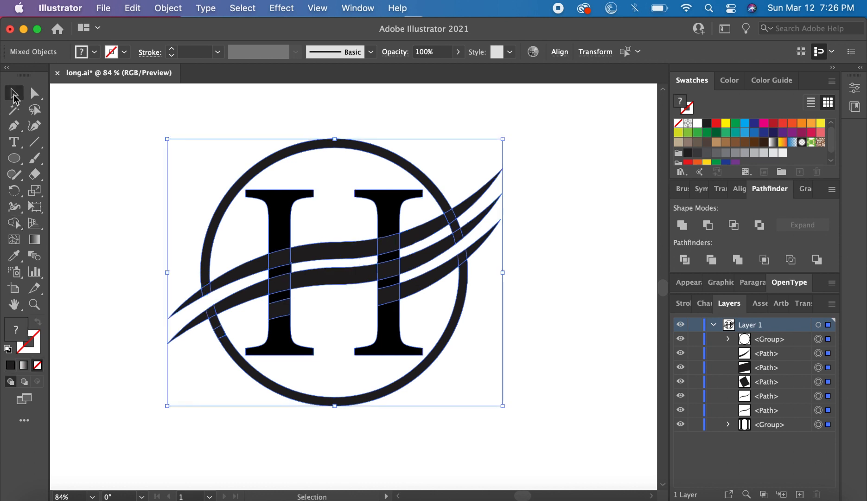
Draw a short curved path across the lowest wave just right of the right stem, with no fill and a black stroke.
click(14, 126)
scroll(430, 290, up, 2)
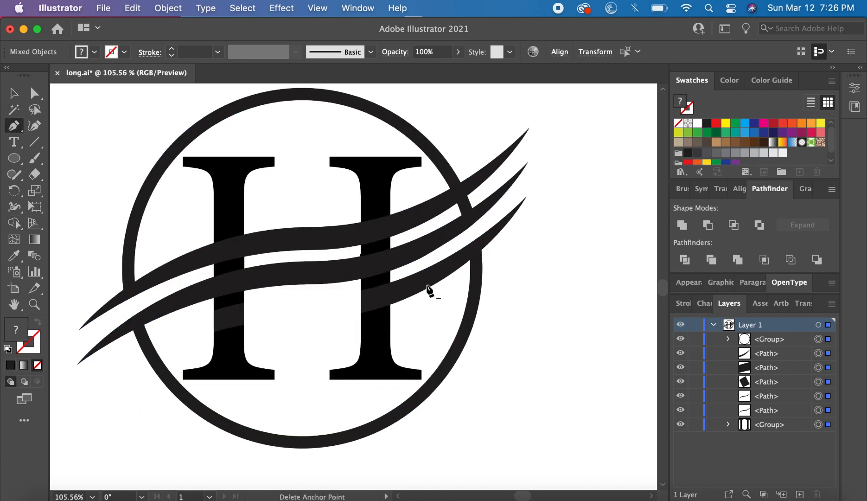
click(413, 262)
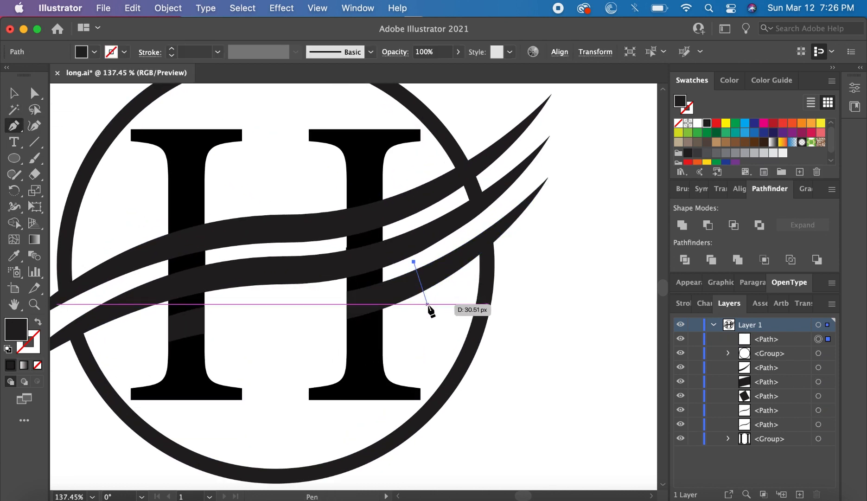
drag(427, 305, 413, 337)
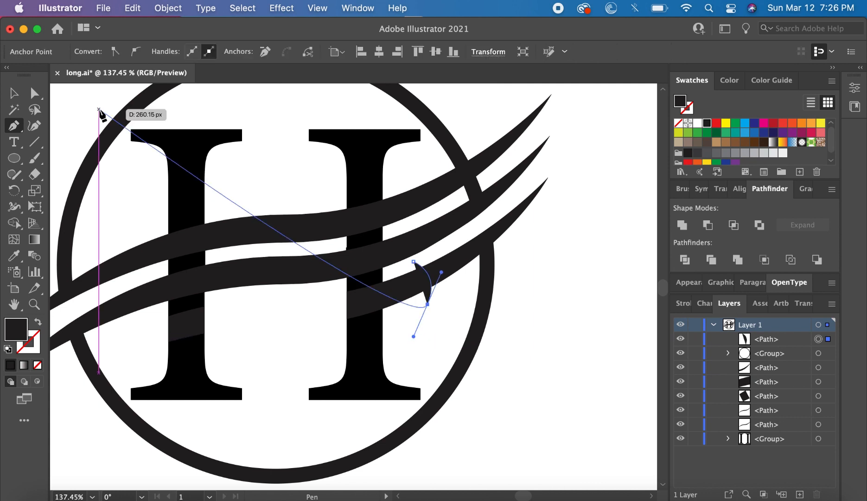
click(14, 93)
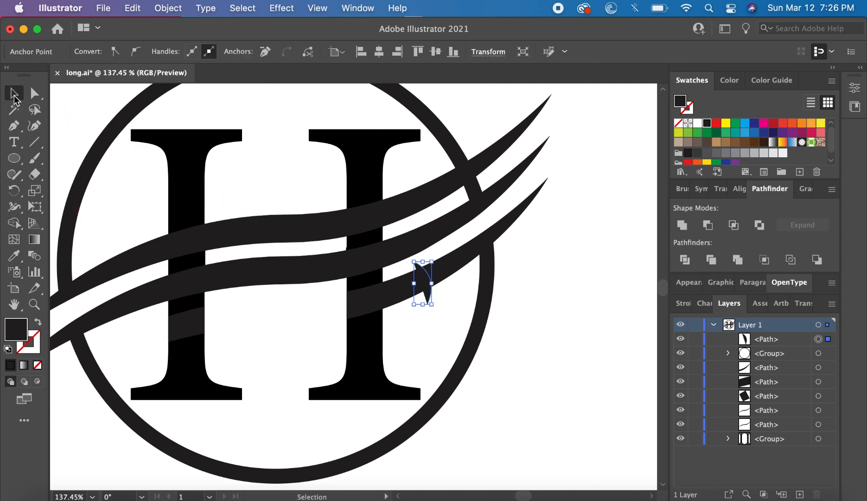
click(681, 123)
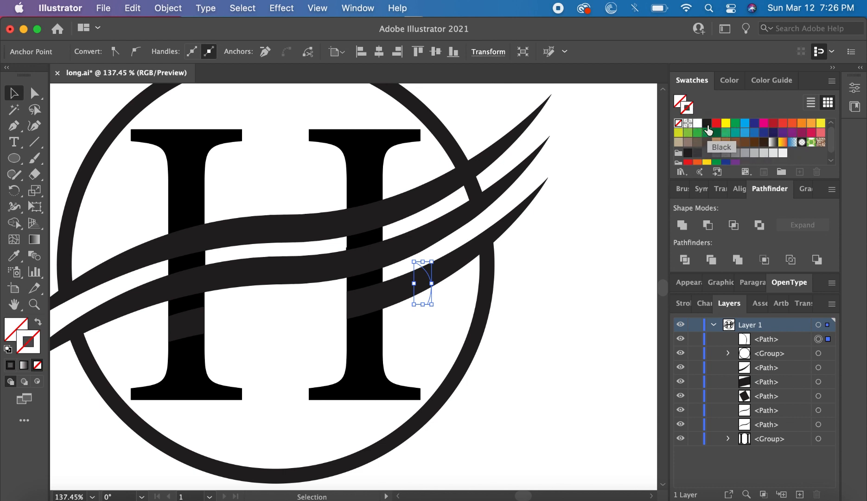
click(707, 123)
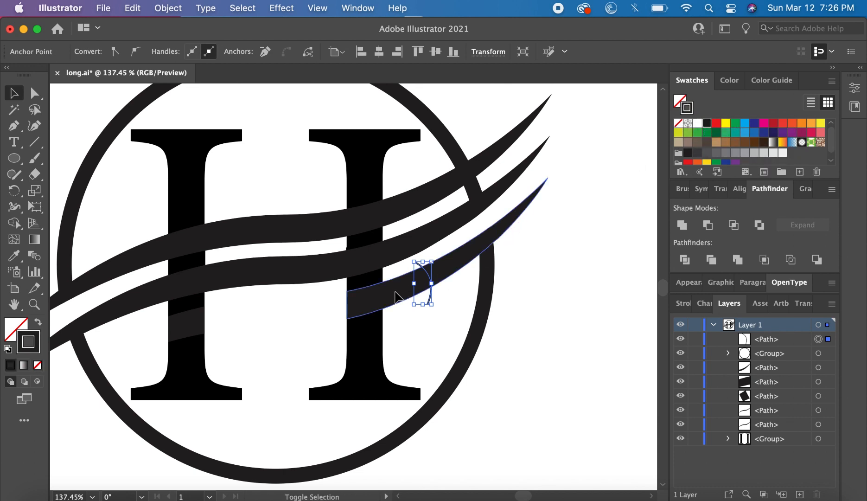
Divide the lowest wave's right-hand remainder along the curved path, and delete the ungrouped piece overlapping the right stem.
shift+click(420, 288)
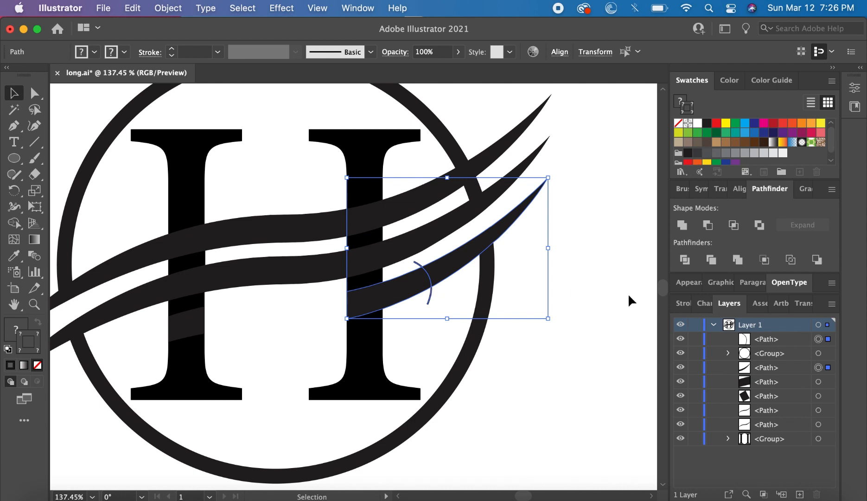
click(682, 264)
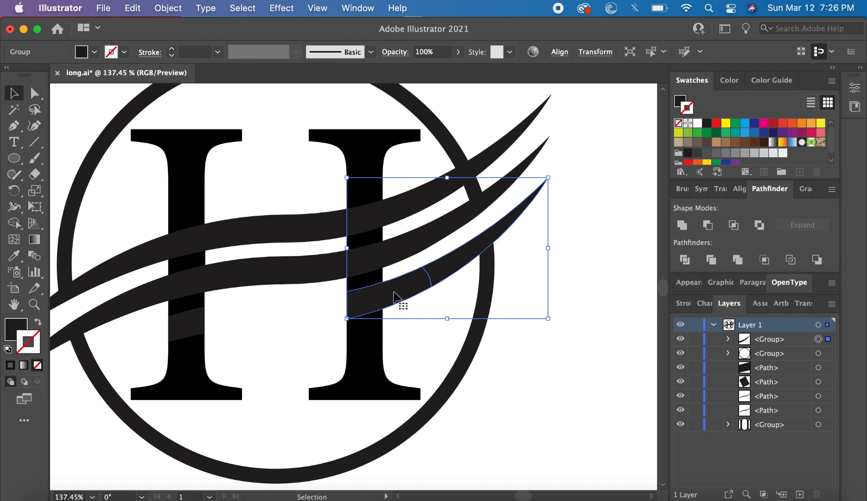
right_click(395, 295)
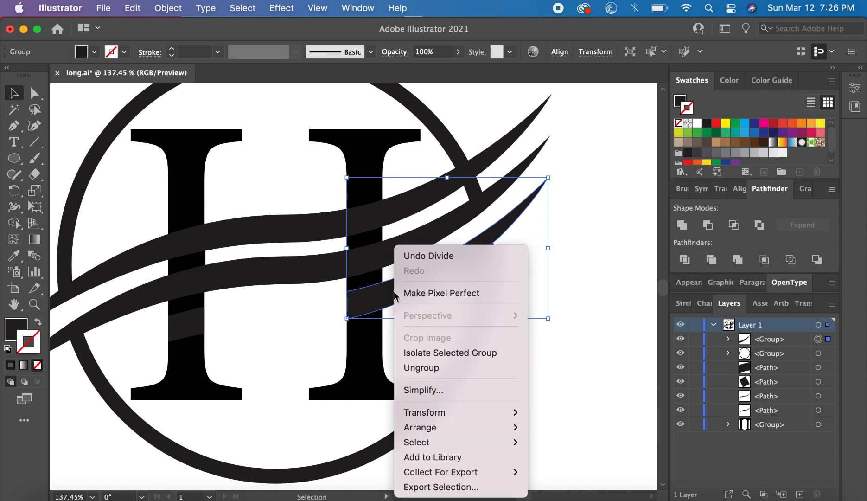
click(420, 365)
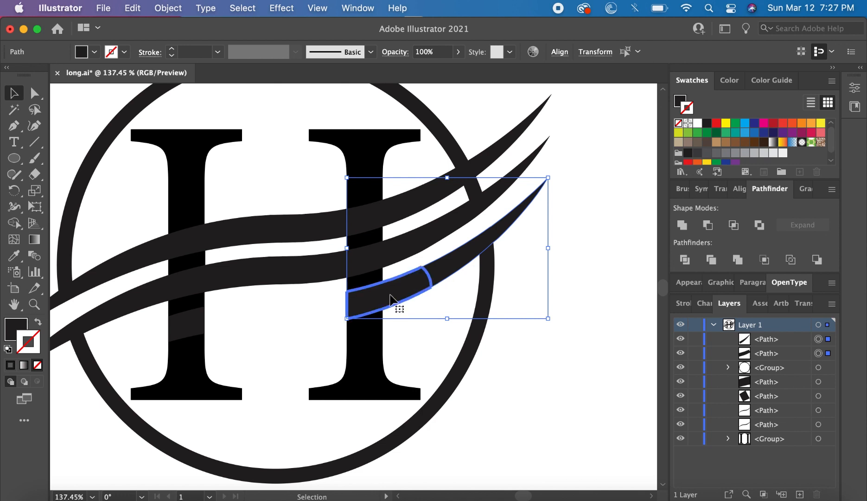
click(378, 295)
key(Delete)
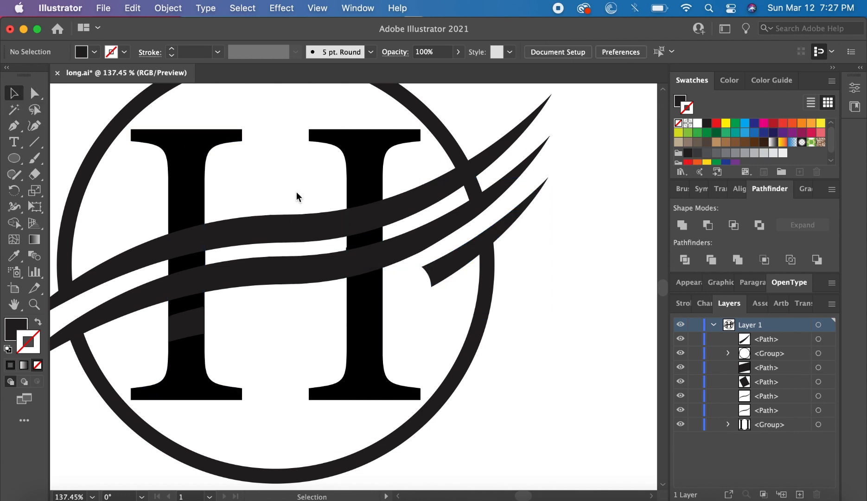
Select the whole logo and merge the left stem's overlapping pieces into one shape with Shape Builder.
scroll(344, 186, down, 5)
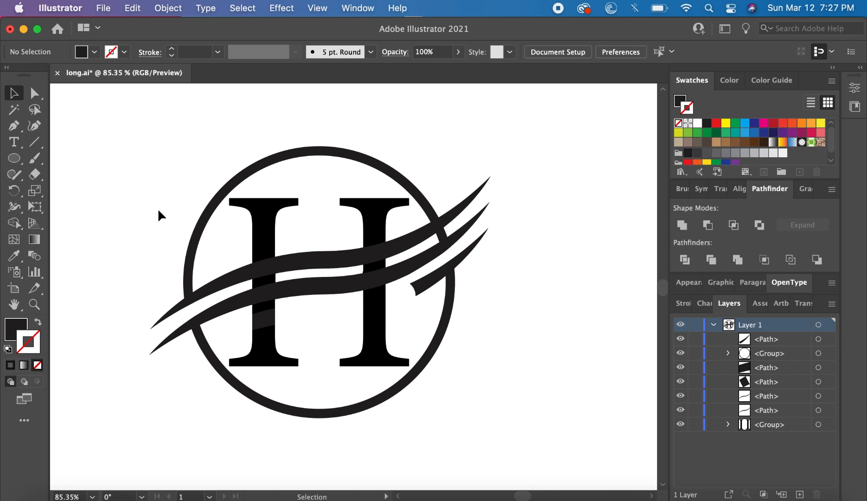
drag(158, 208, 491, 408)
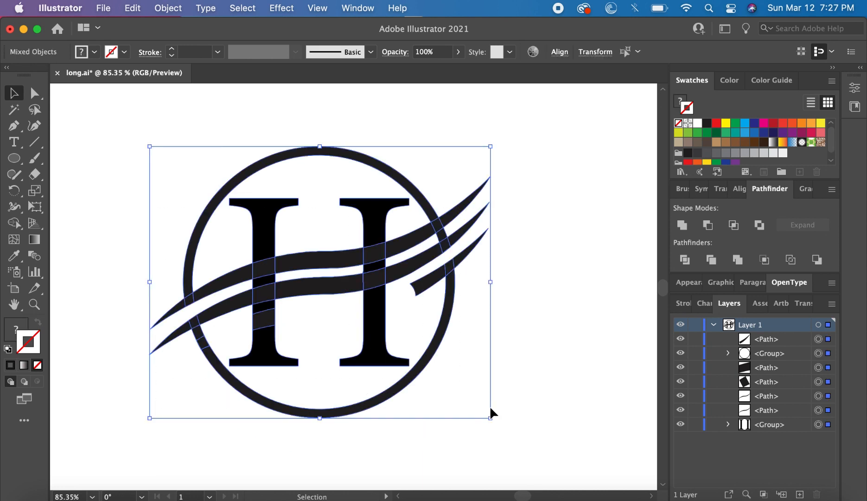
click(14, 223)
mouse_move(269, 343)
mouse_down()
mouse_move(263, 254)
mouse_move(234, 284)
mouse_move(178, 315)
mouse_move(189, 324)
mouse_move(180, 331)
mouse_move(215, 360)
mouse_up()
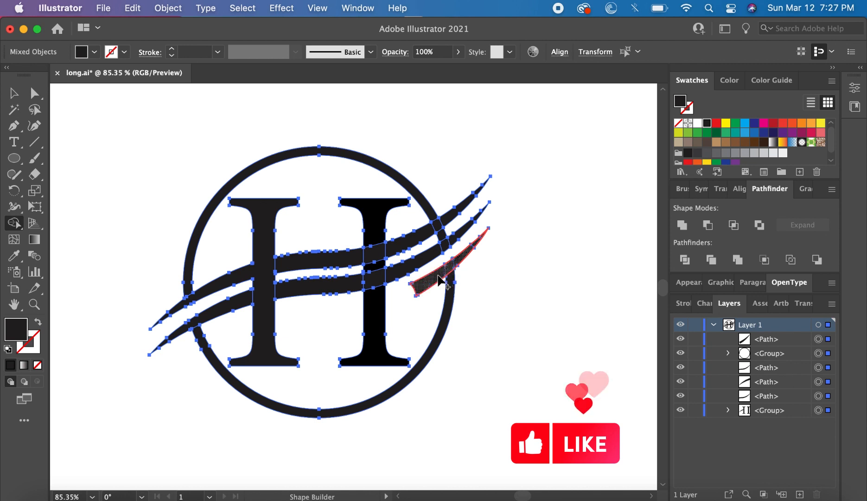
Merge the right stem, waves and ring crossings together with Shape Builder, including the lowest wave's remainder on the right.
drag(437, 275, 436, 277)
drag(461, 238, 365, 287)
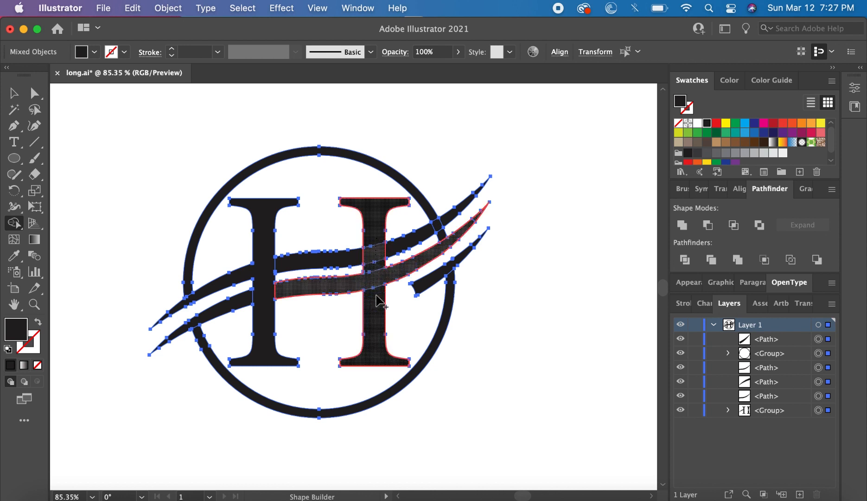
drag(370, 261, 439, 225)
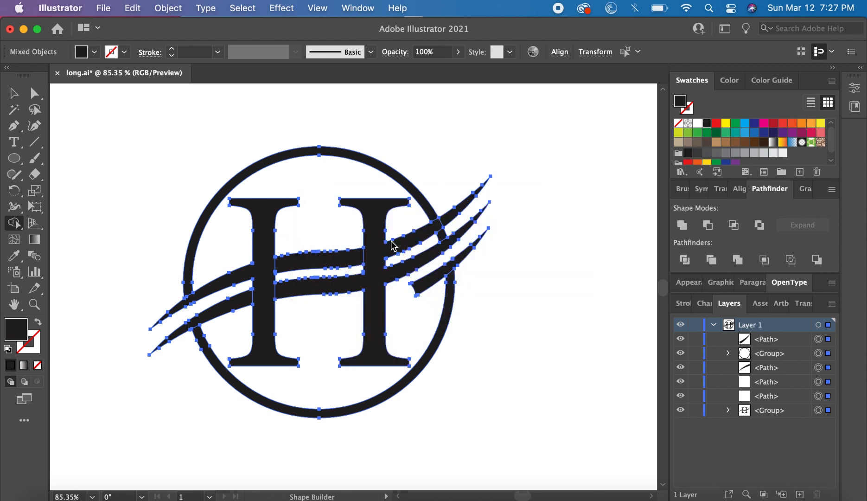
drag(341, 264, 263, 272)
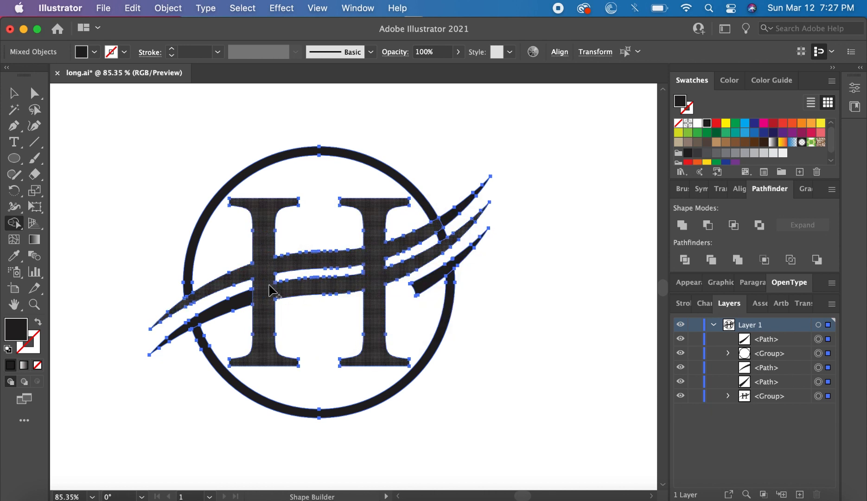
drag(430, 226, 452, 219)
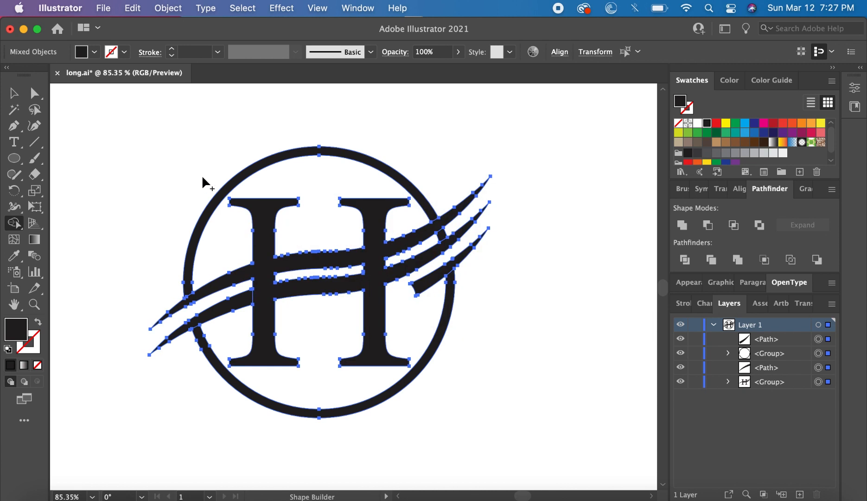
click(14, 93)
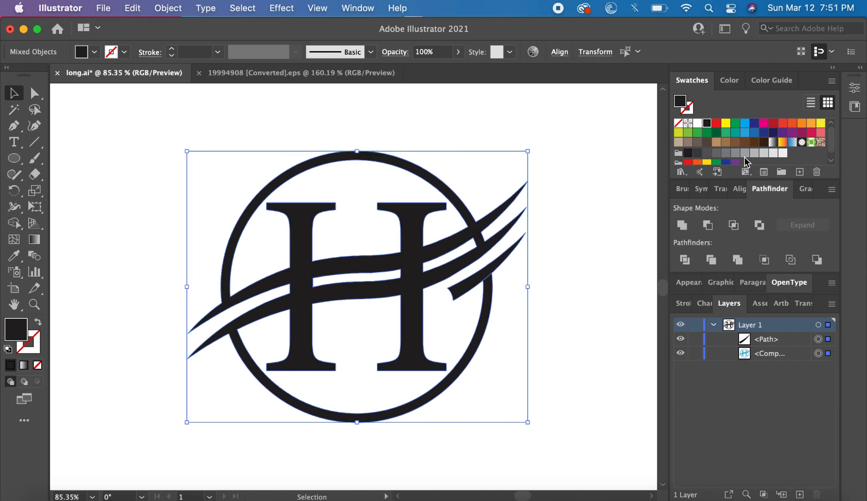
Fill the whole logo with a medium blue swatch and copy it.
click(744, 134)
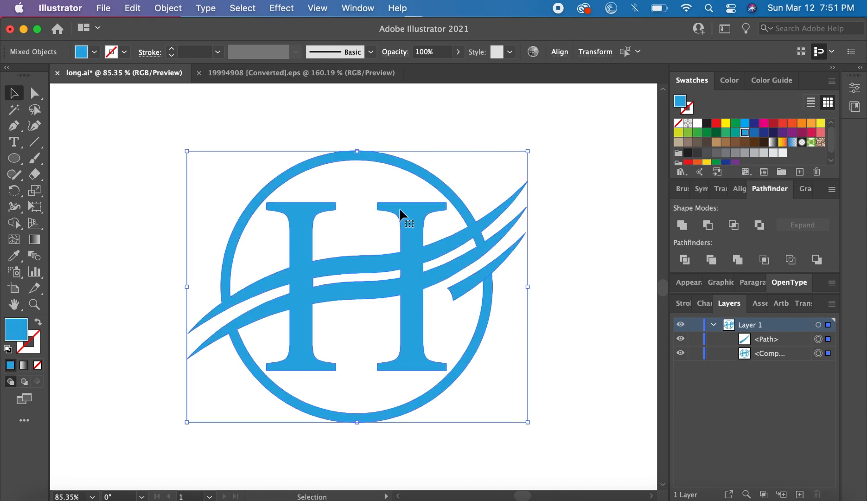
click(134, 13)
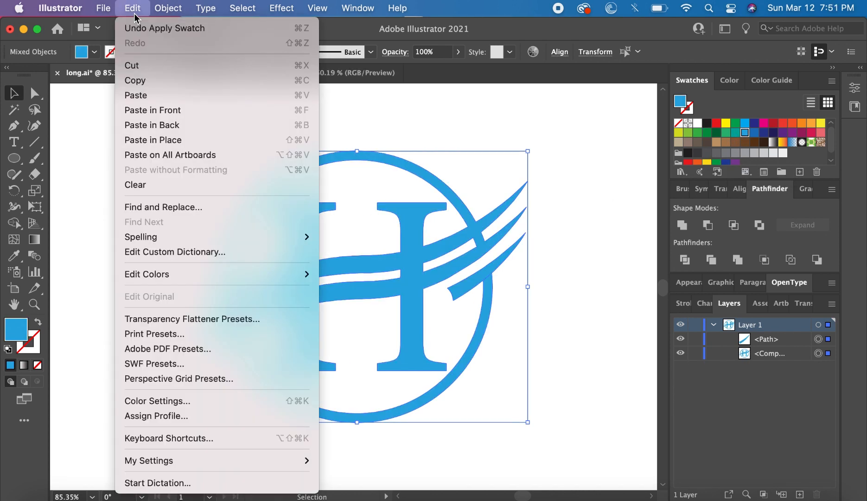
click(146, 84)
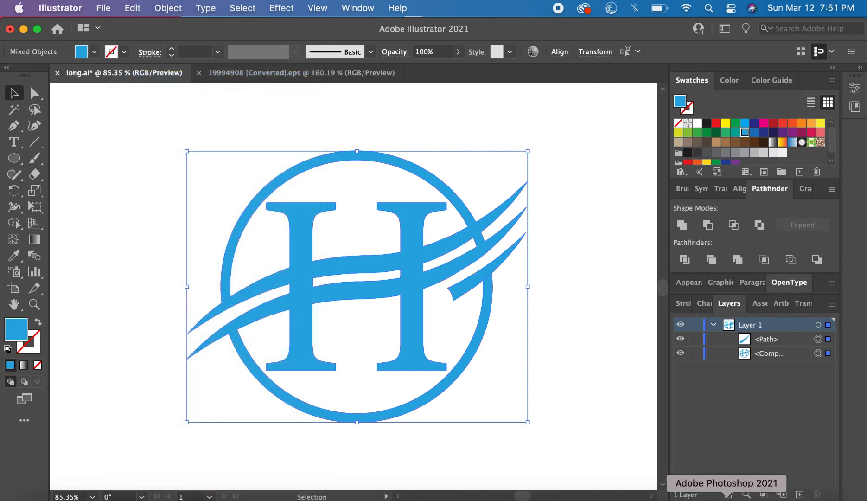
Switch to Photoshop, open the mockup's "DOUBLE CLICK TO CHANGE DESIGN" smart object, and paste the logo as pixels.
click(727, 498)
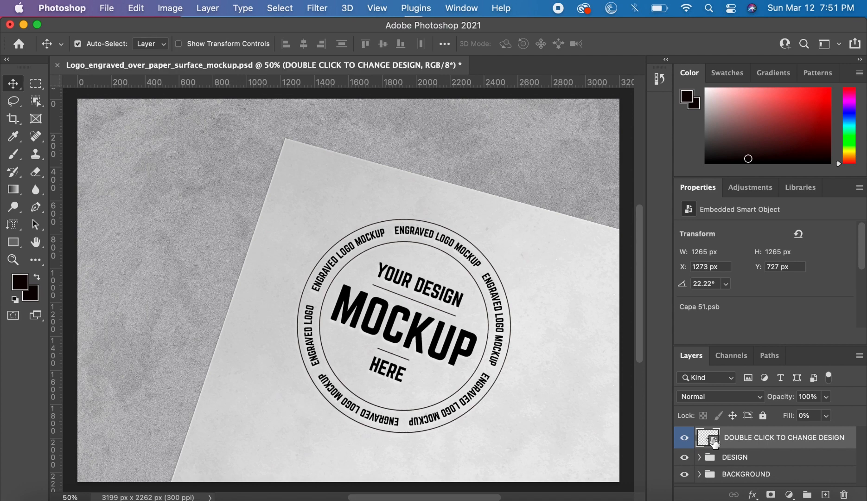
double_click(713, 440)
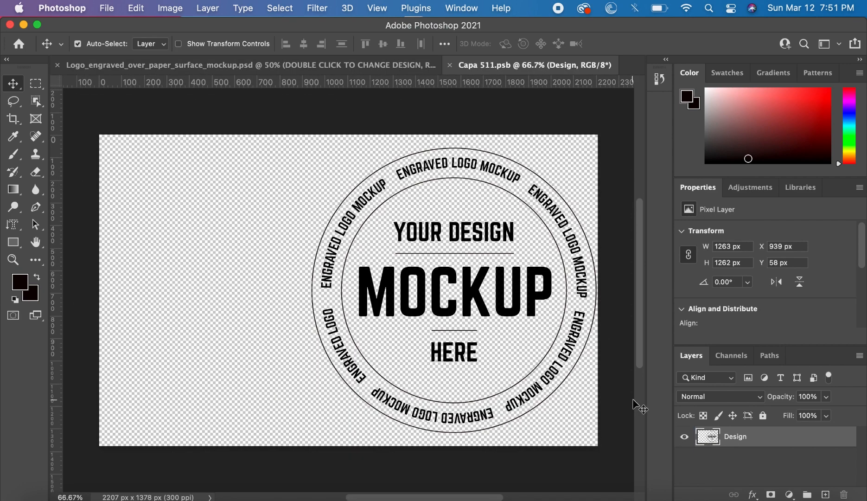
key(super+v)
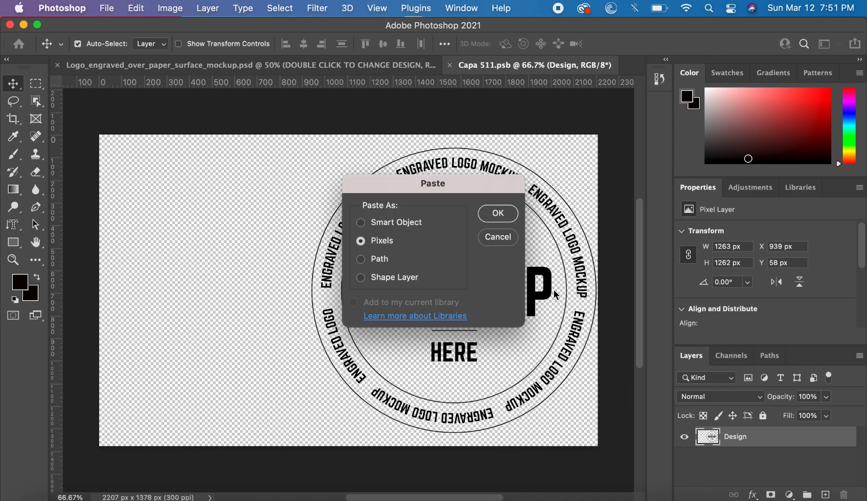
click(498, 212)
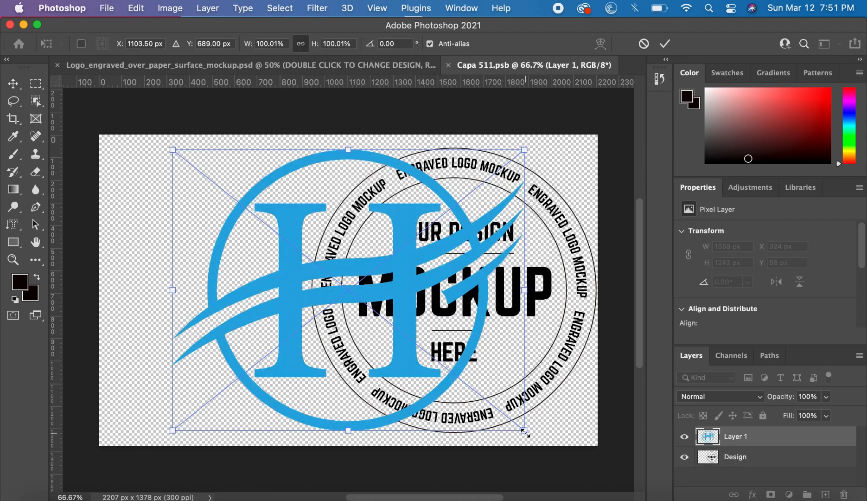
Shrink the pasted logo to about 86% width and 88% height, and move it over the placeholder design up to the canvas's right edge.
drag(526, 433, 502, 420)
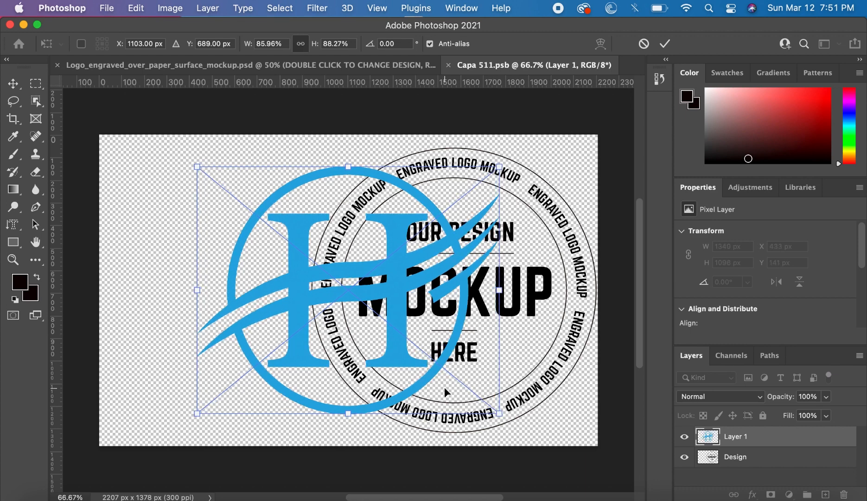
drag(433, 379, 526, 385)
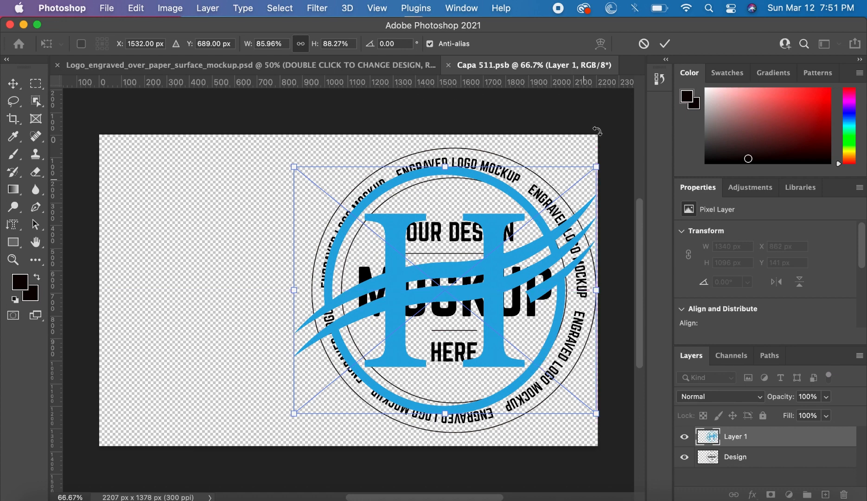
click(665, 43)
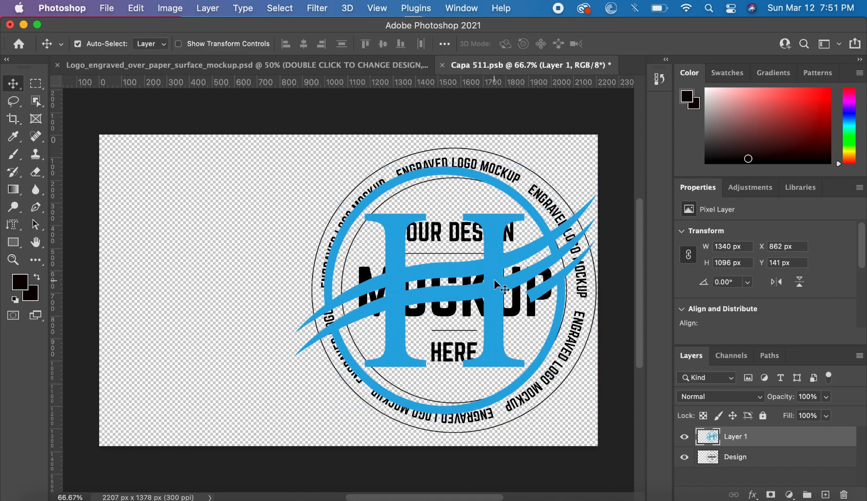
Enlarge the logo layer to about 108% width and 104% height, keeping its right side at the canvas edge.
key(ctrl+t)
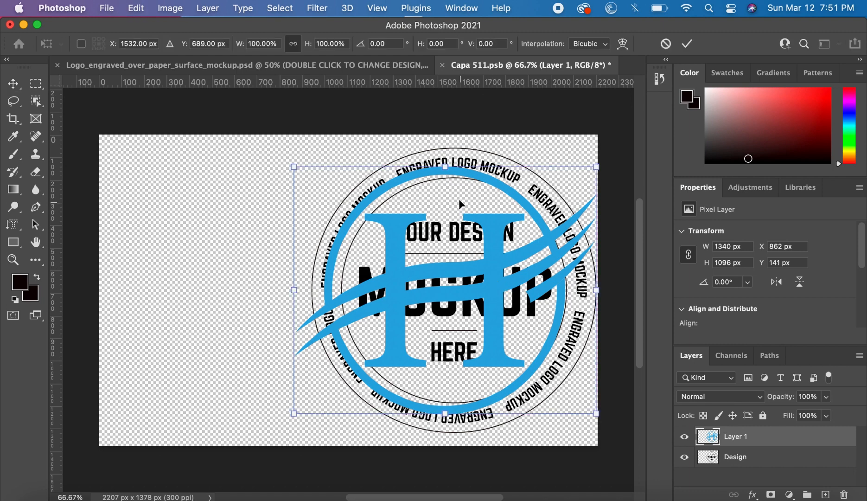
drag(352, 394, 365, 402)
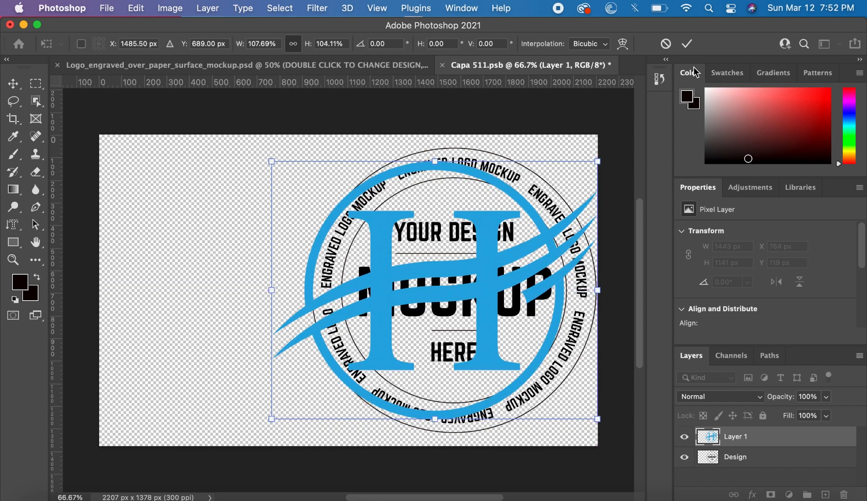
click(688, 45)
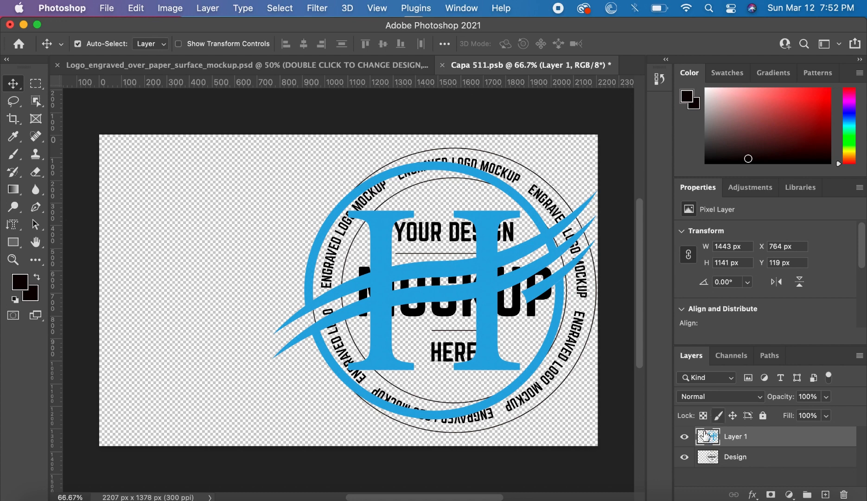
Hide the placeholder Design layer, save the smart object, and return to the Logo_engraved_over_paper_surface_mockup.psd document.
click(685, 458)
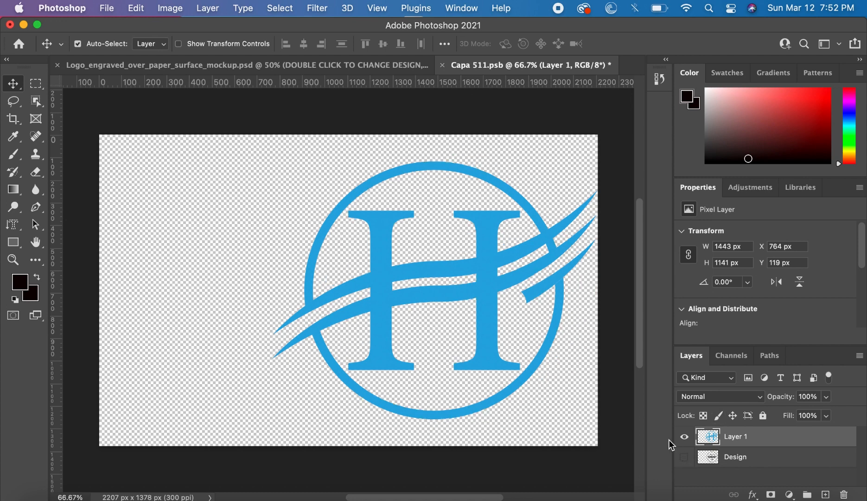
key(super+s)
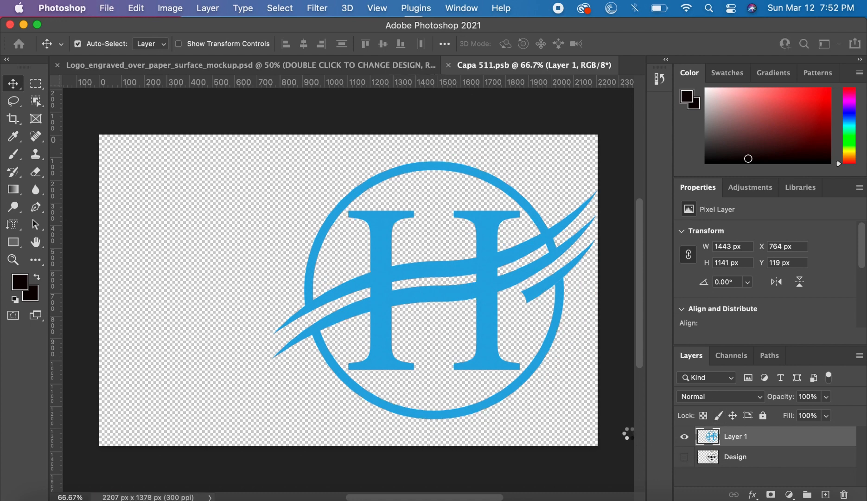
click(339, 65)
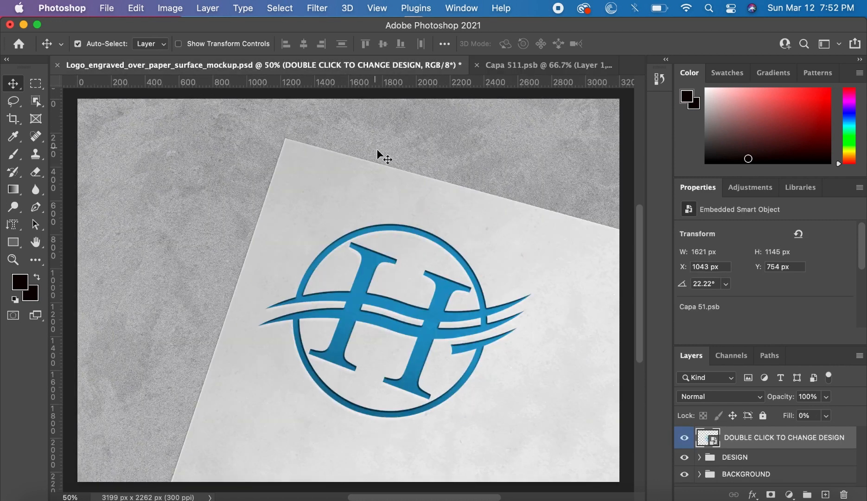